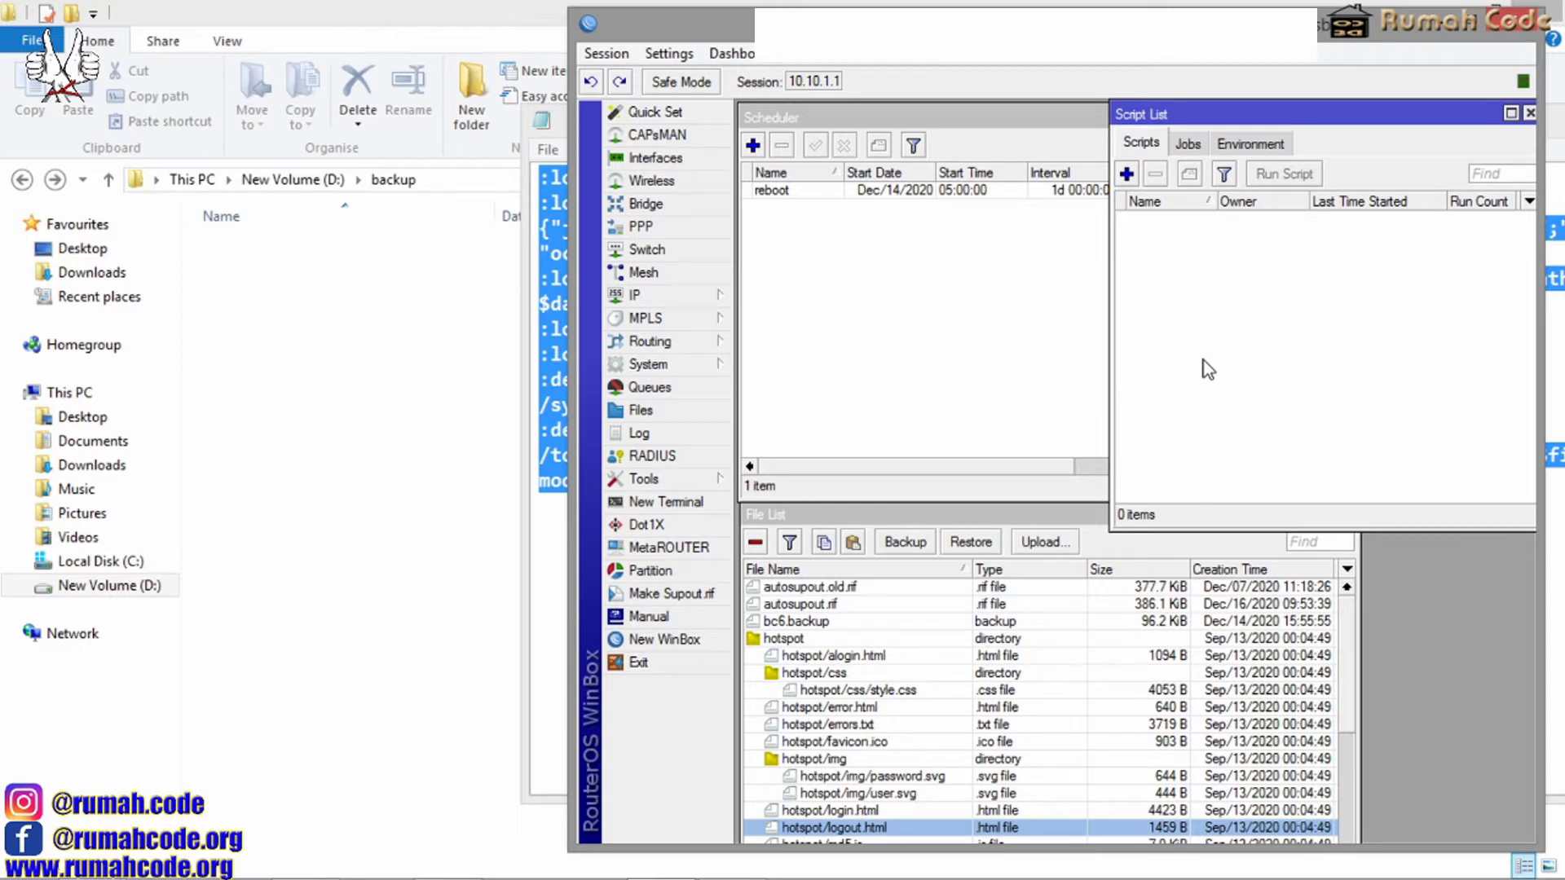
Switch to the Notepad script and examine its backup save command and the FTP fetch address, source path and user parameters
left_click(559, 579)
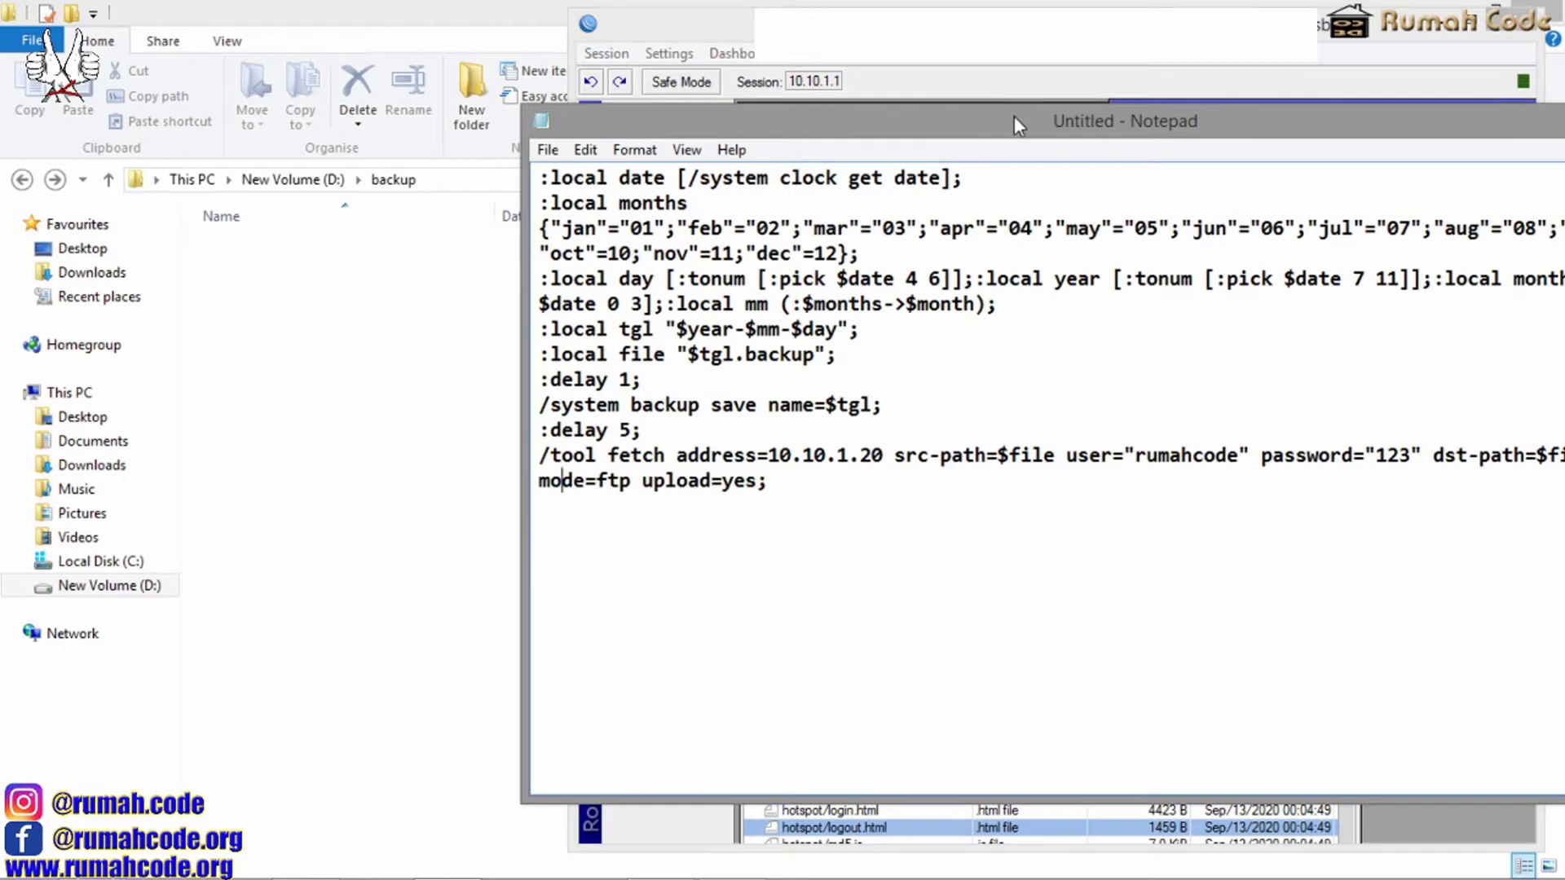
left_click_drag(1014, 116, 789, 72)
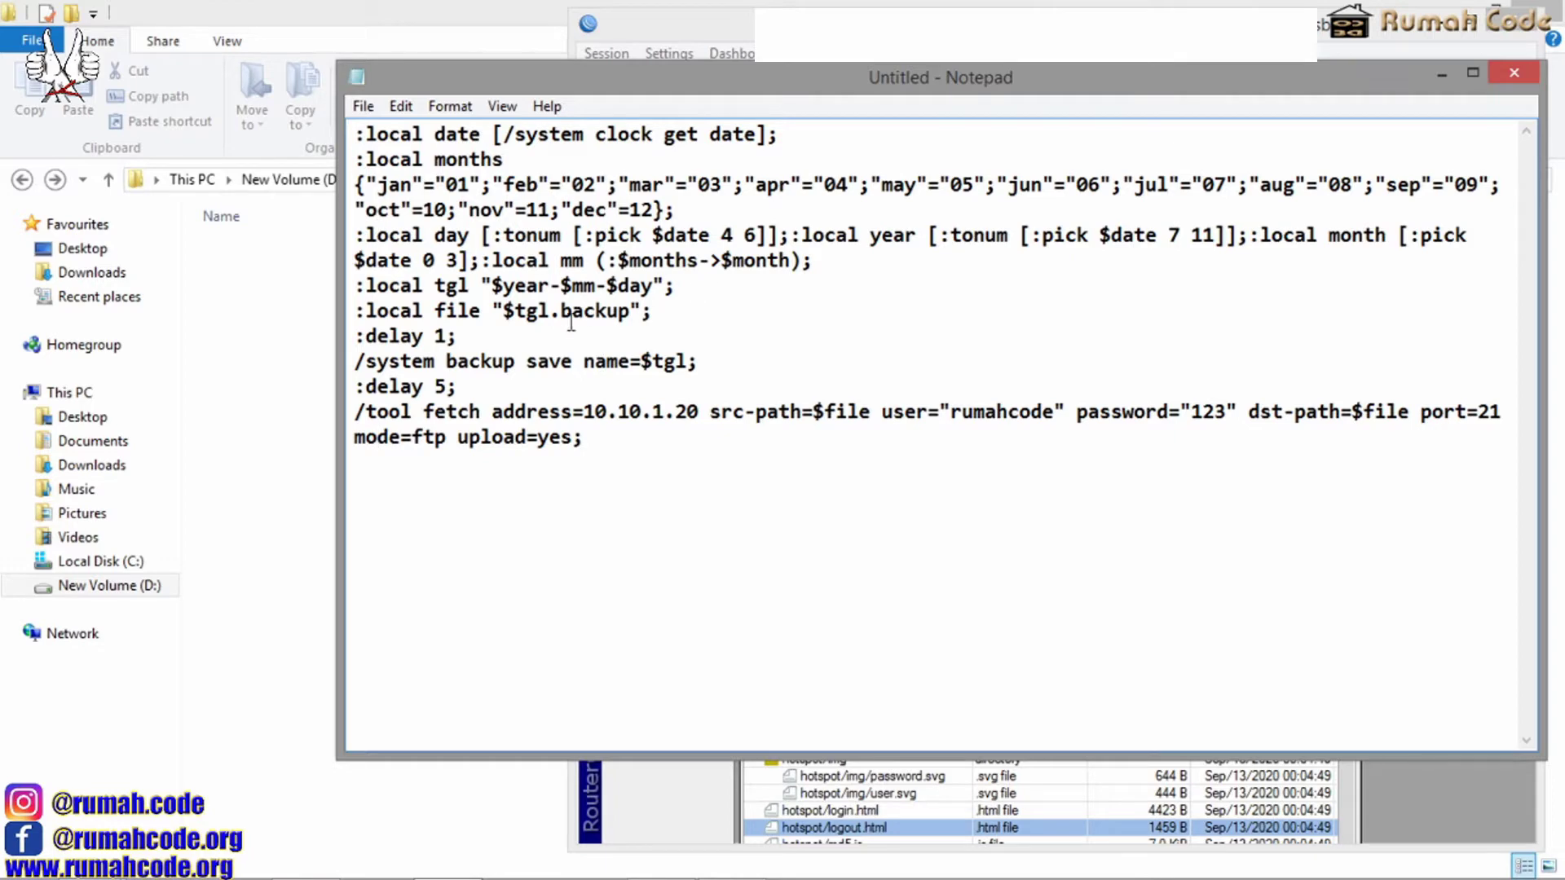
left_click_drag(366, 361, 518, 361)
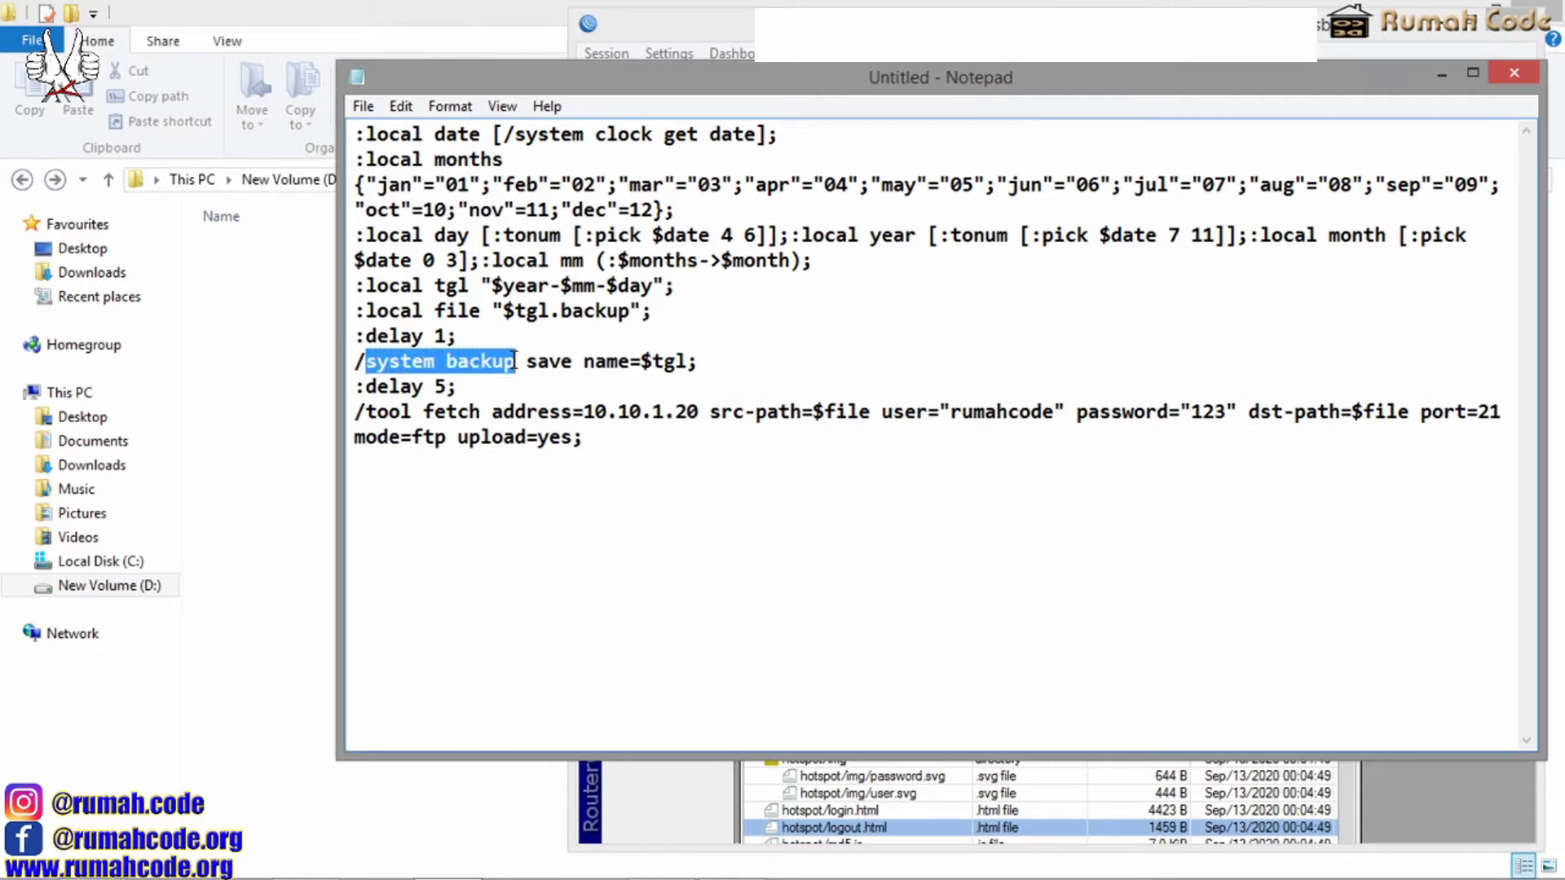
left_click(652, 361)
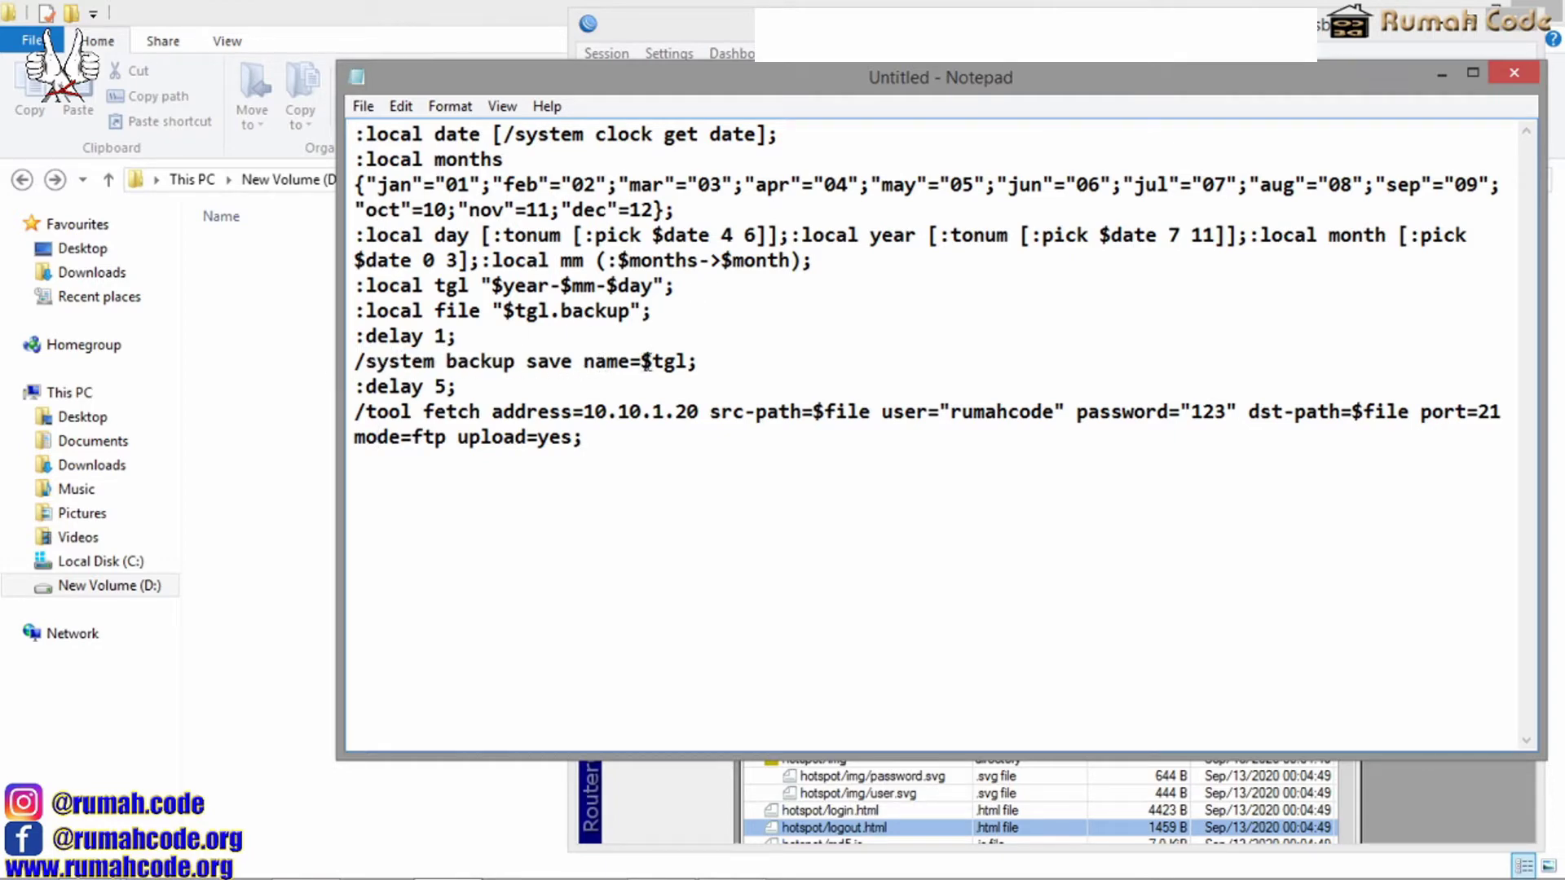
left_click_drag(641, 361, 687, 361)
left_click(553, 335)
left_click(377, 415)
left_click_drag(583, 411, 698, 411)
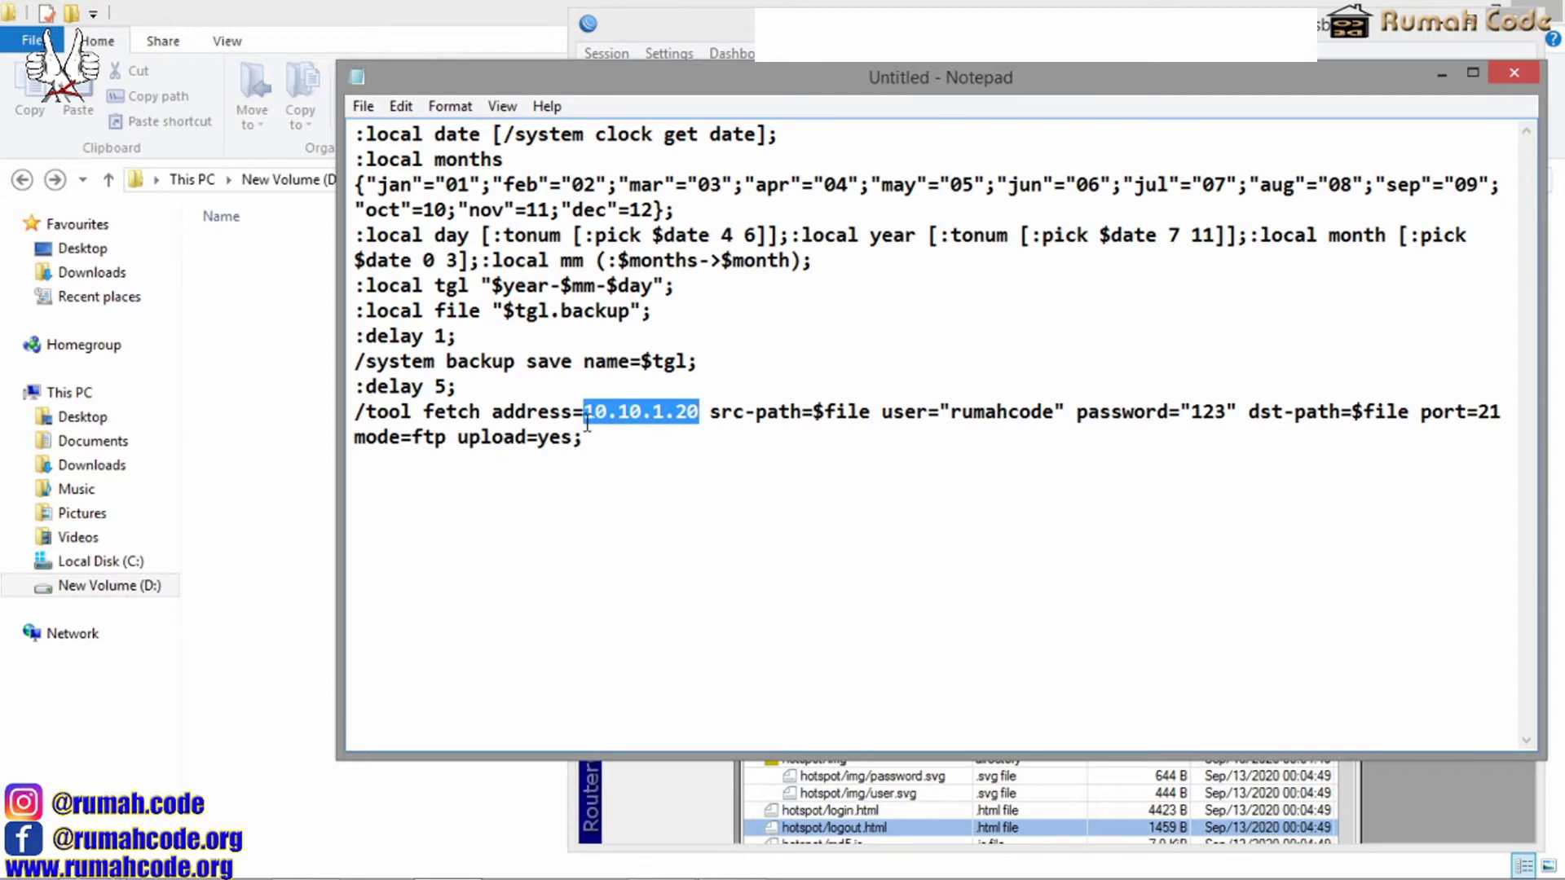
left_click(793, 497)
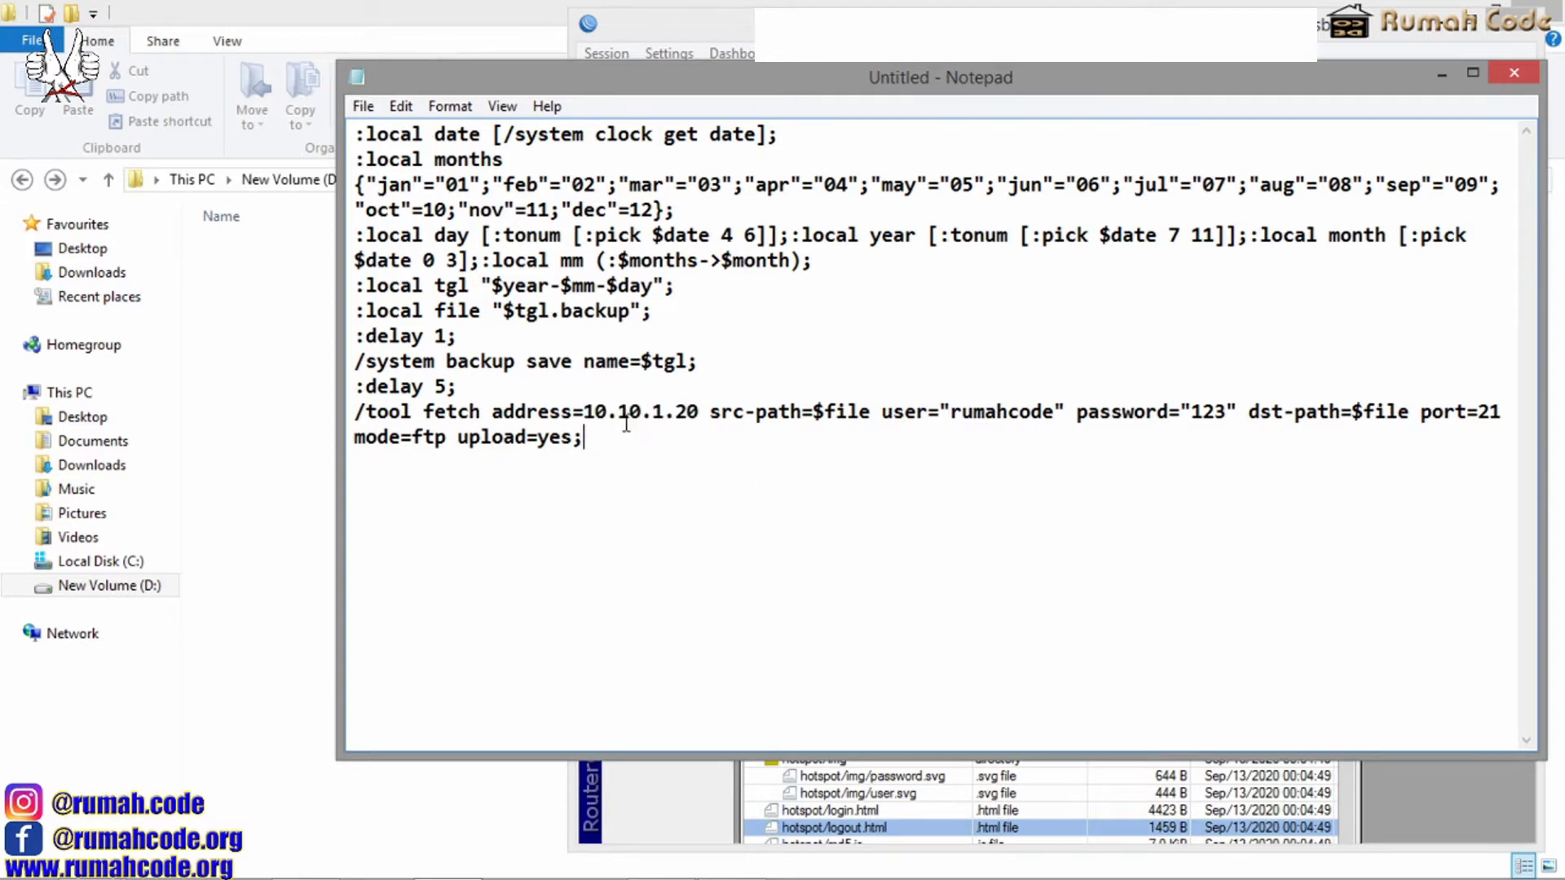
left_click_drag(584, 412, 697, 411)
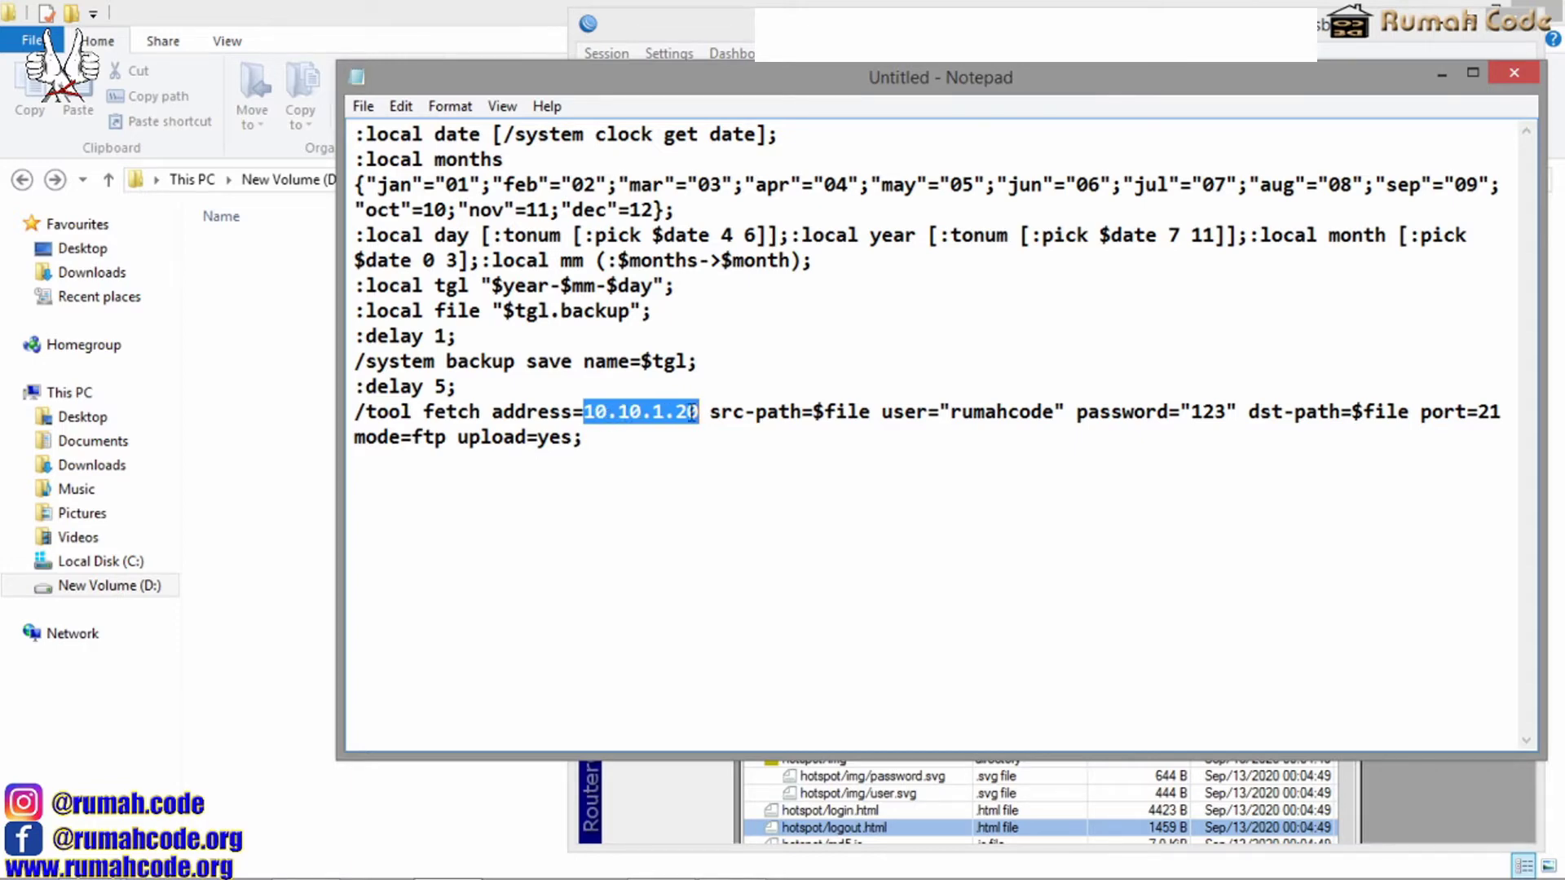
left_click_drag(814, 414, 871, 413)
left_click(978, 409)
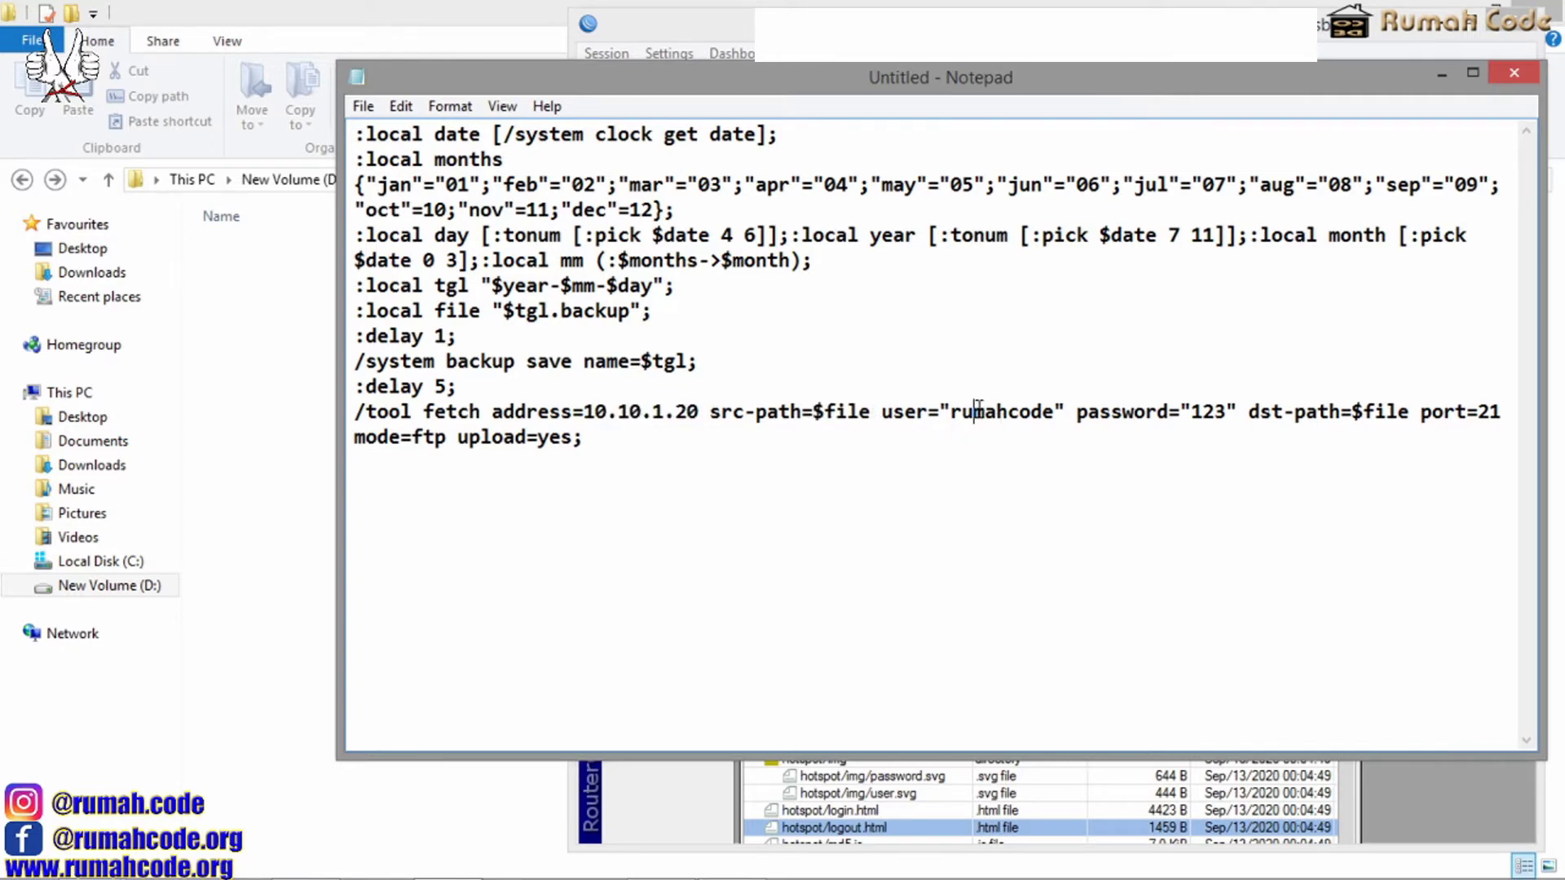
double_click(983, 412)
left_click(985, 412)
Copy the entire backup script text from Notepad and switch back to WinBox
left_click_drag(583, 438, 349, 130)
right_click(428, 176)
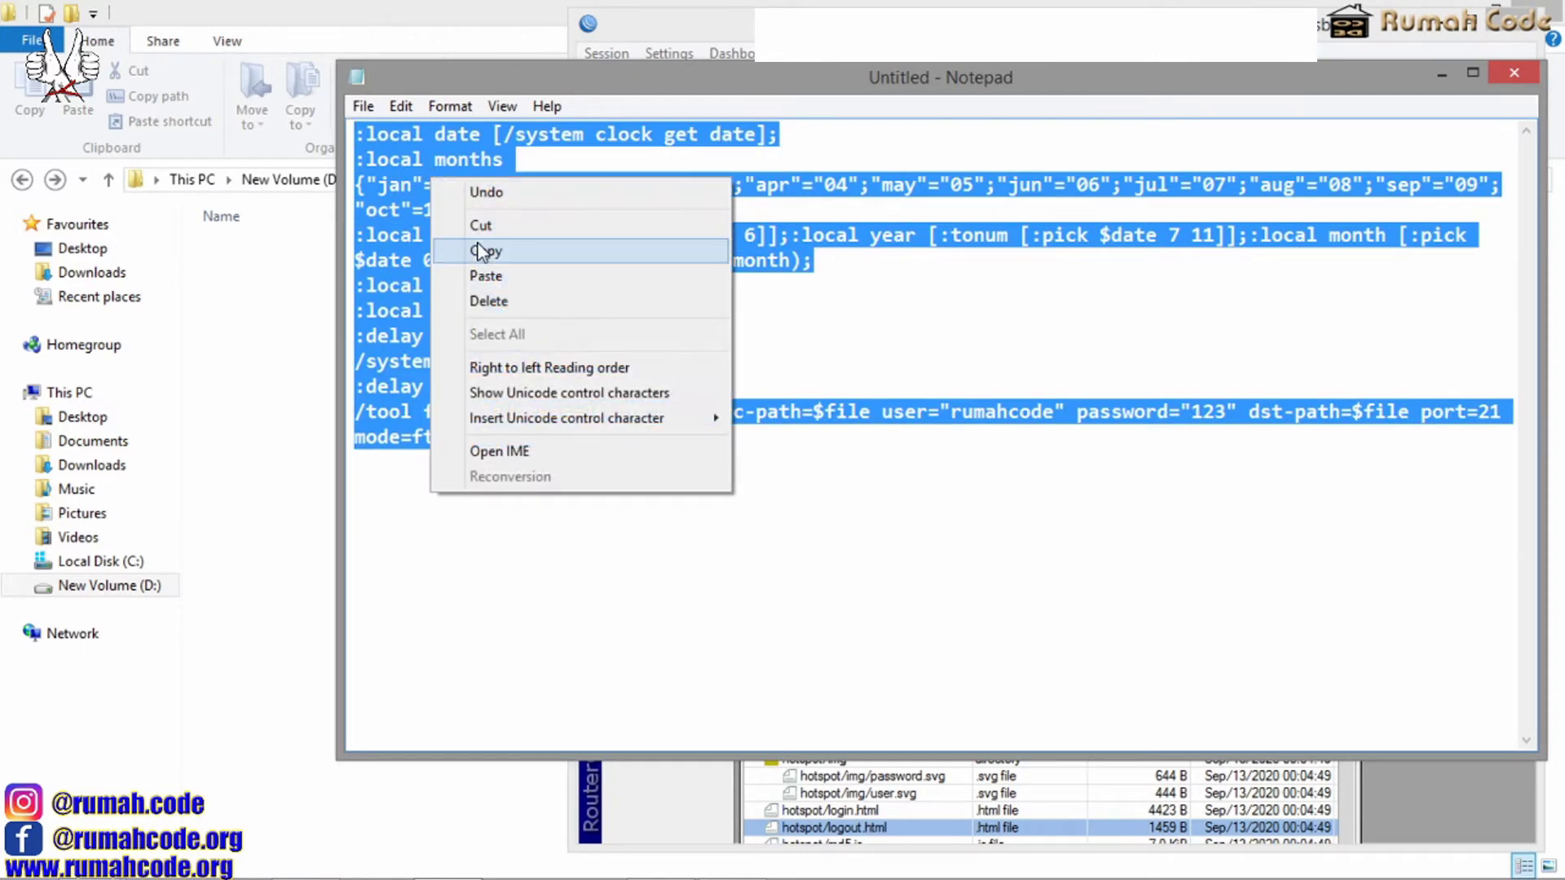
left_click(486, 252)
left_click(937, 797)
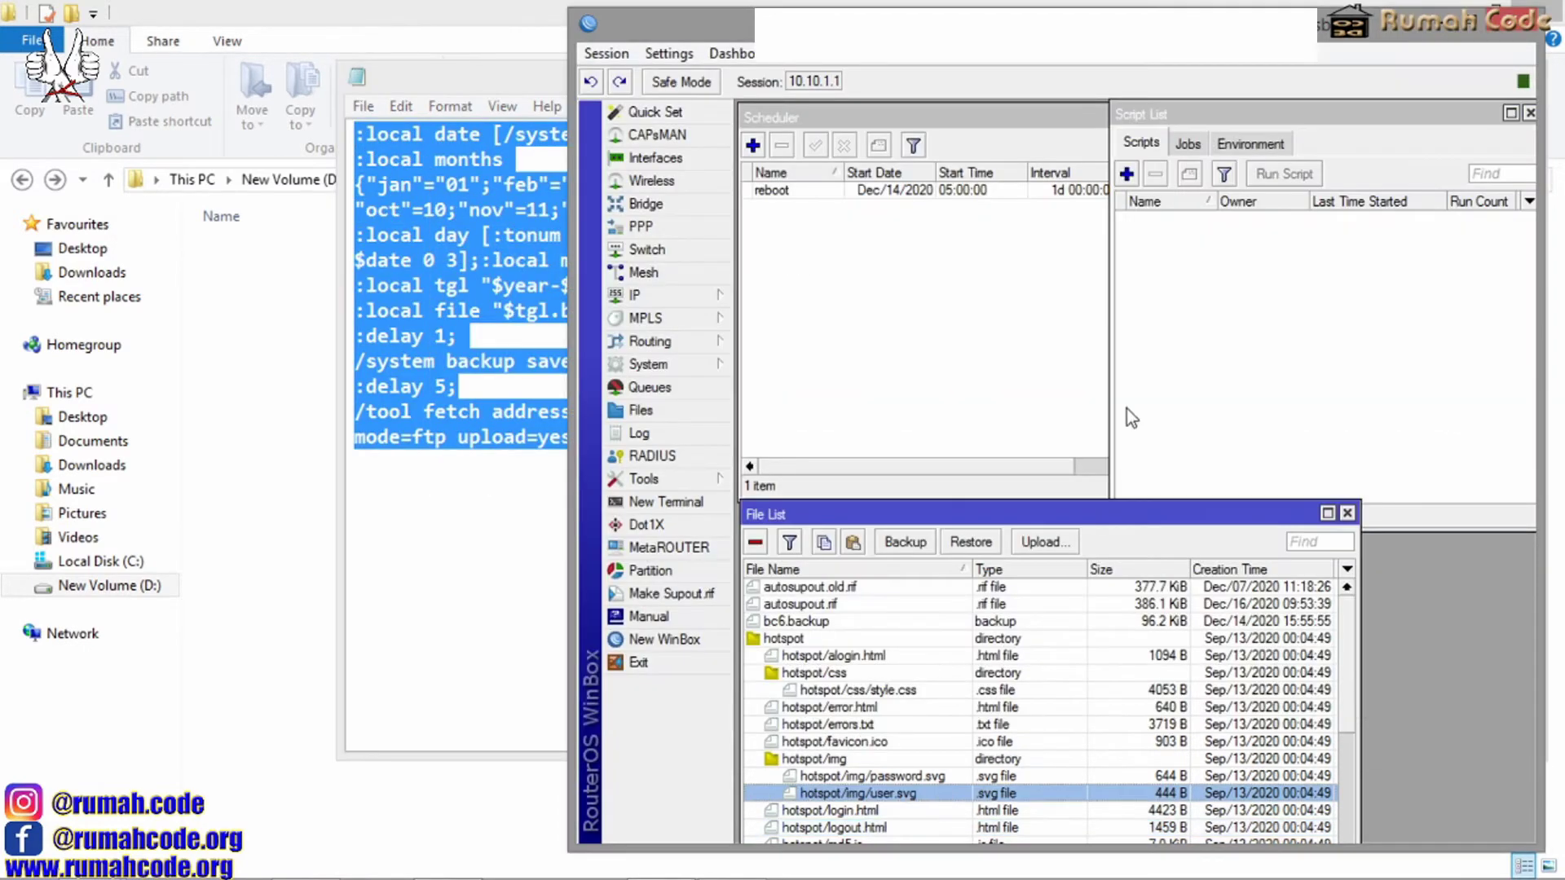
Add a system script named AutoBackup, paste the copied code including its FTP password as the source, and save it
left_click(1127, 408)
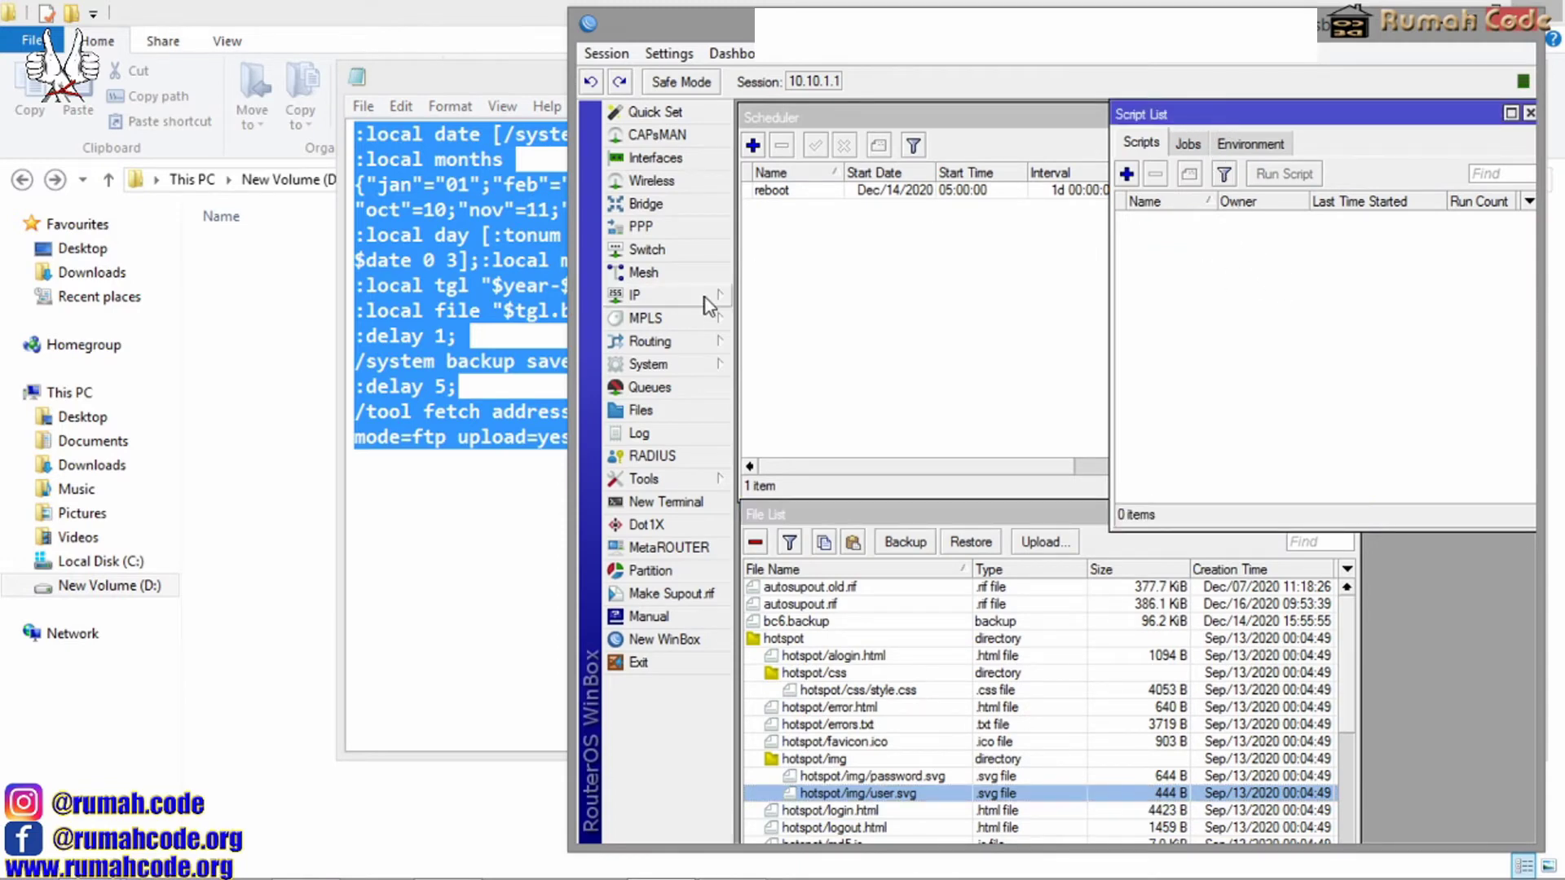
left_click(721, 366)
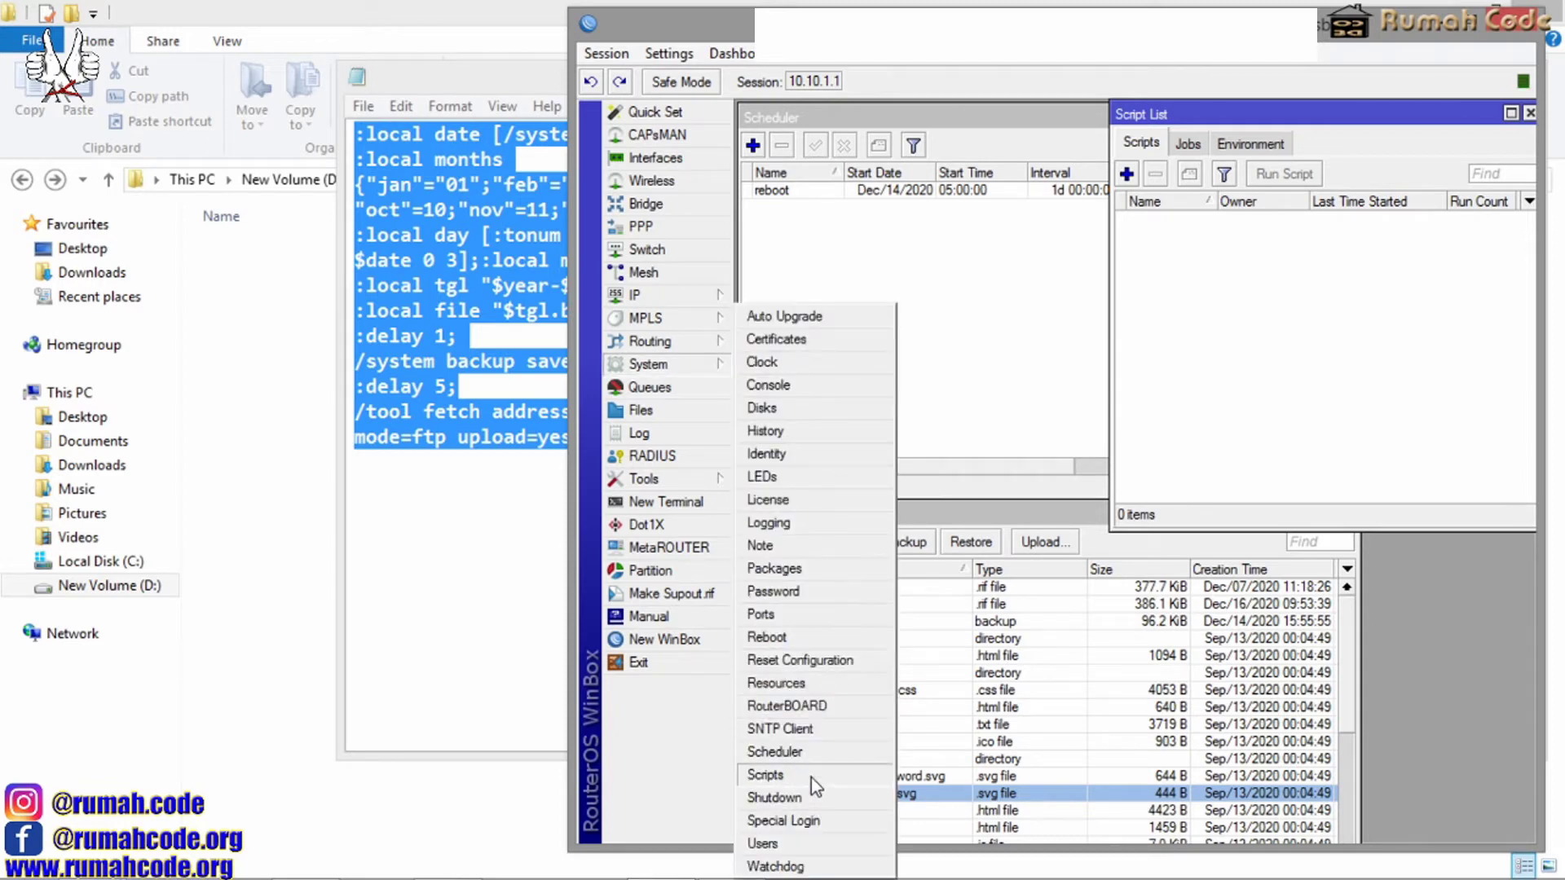
left_click(1198, 349)
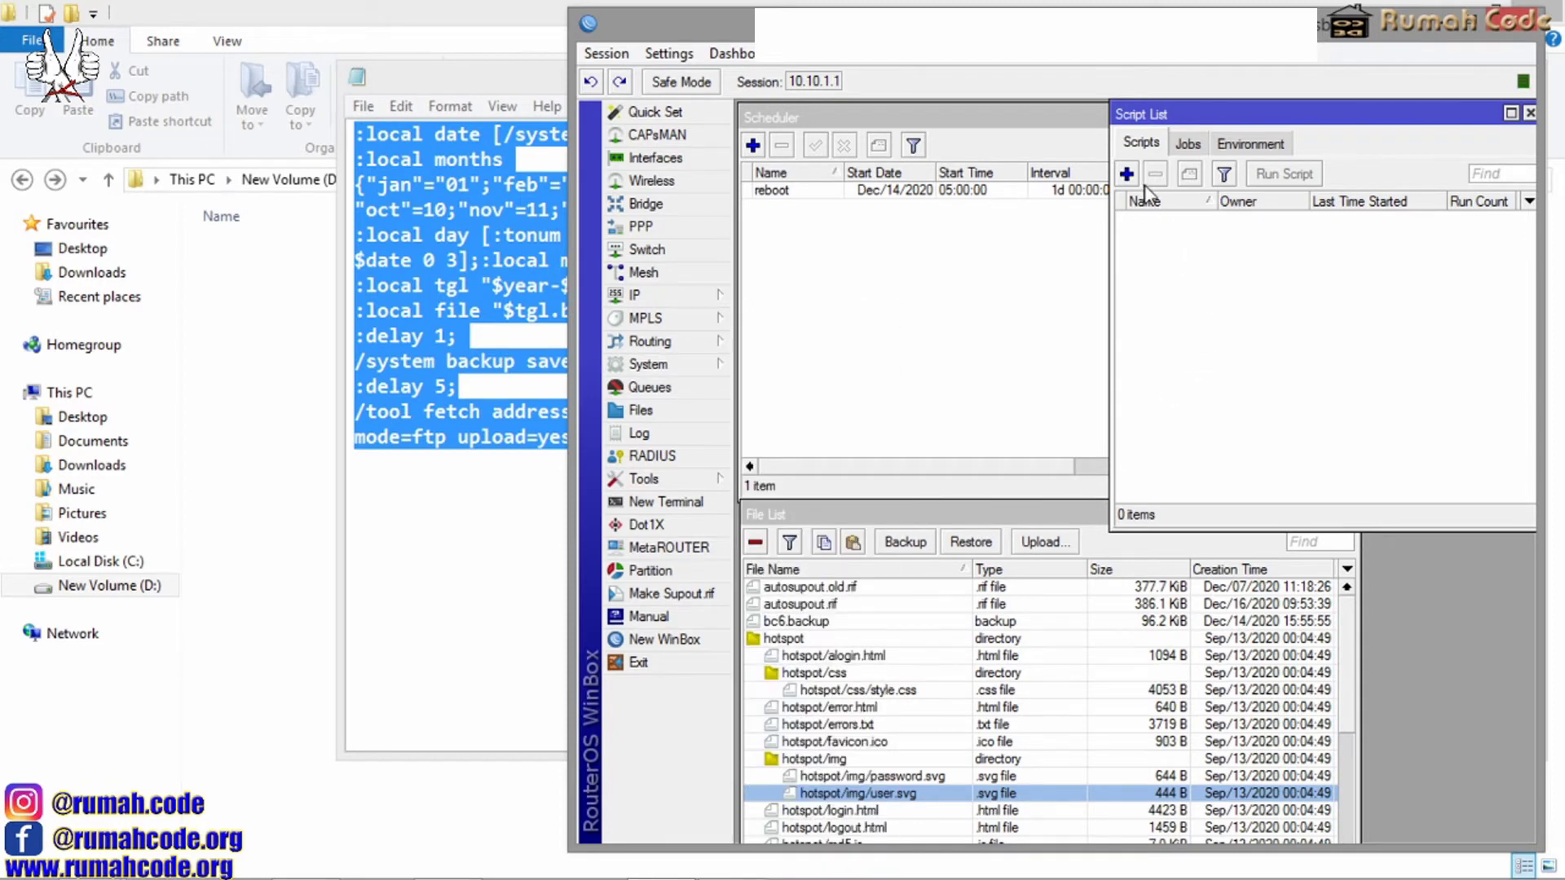
left_click(1127, 174)
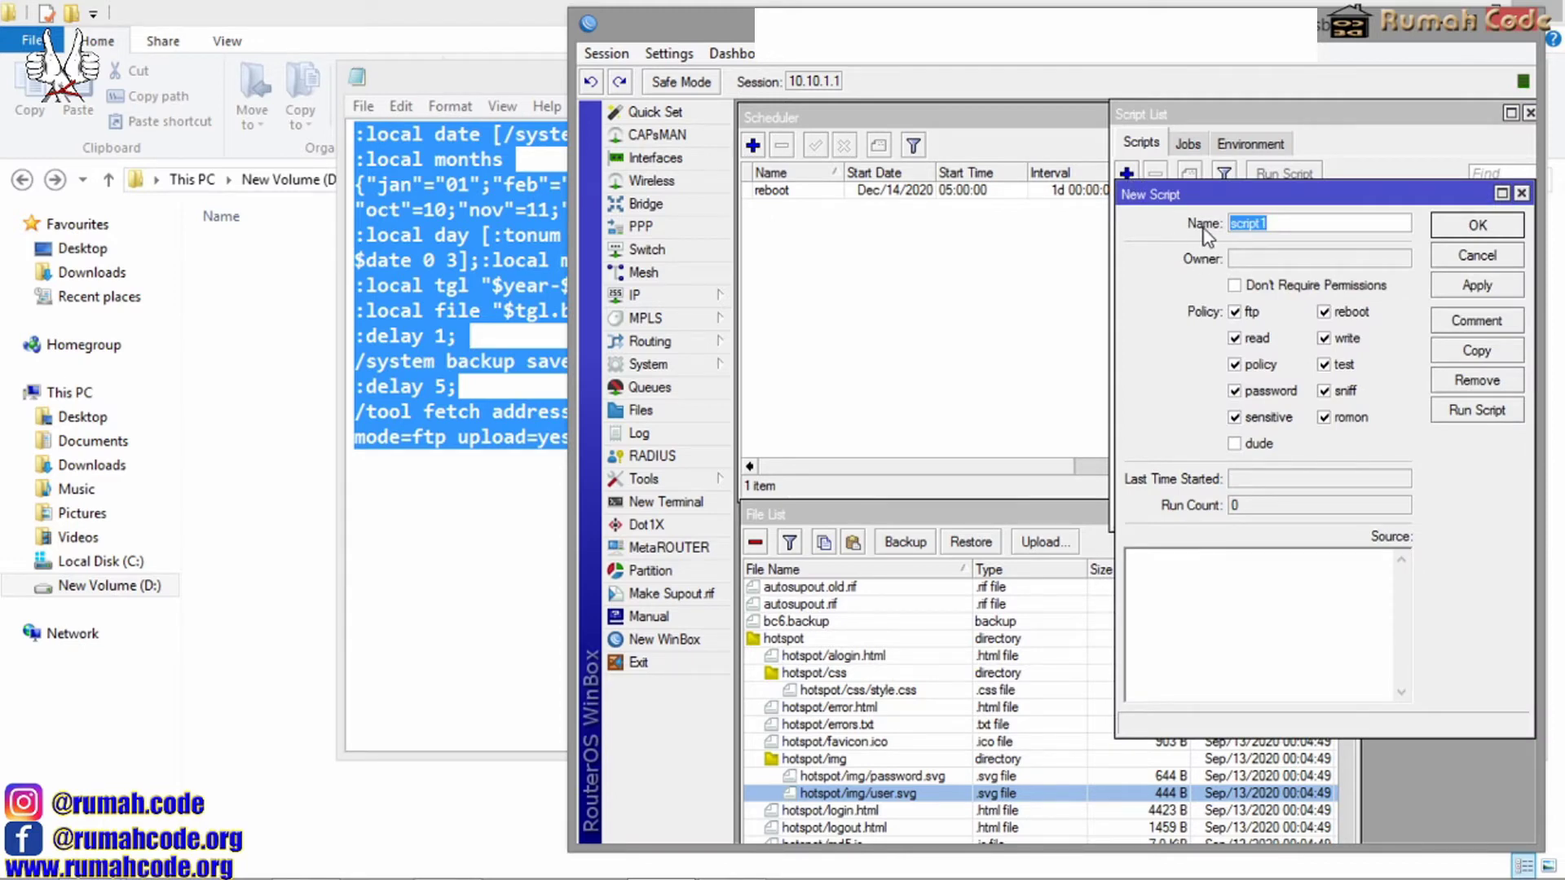
type("AutoBackup")
left_click(1187, 585)
key("ctrl+v")
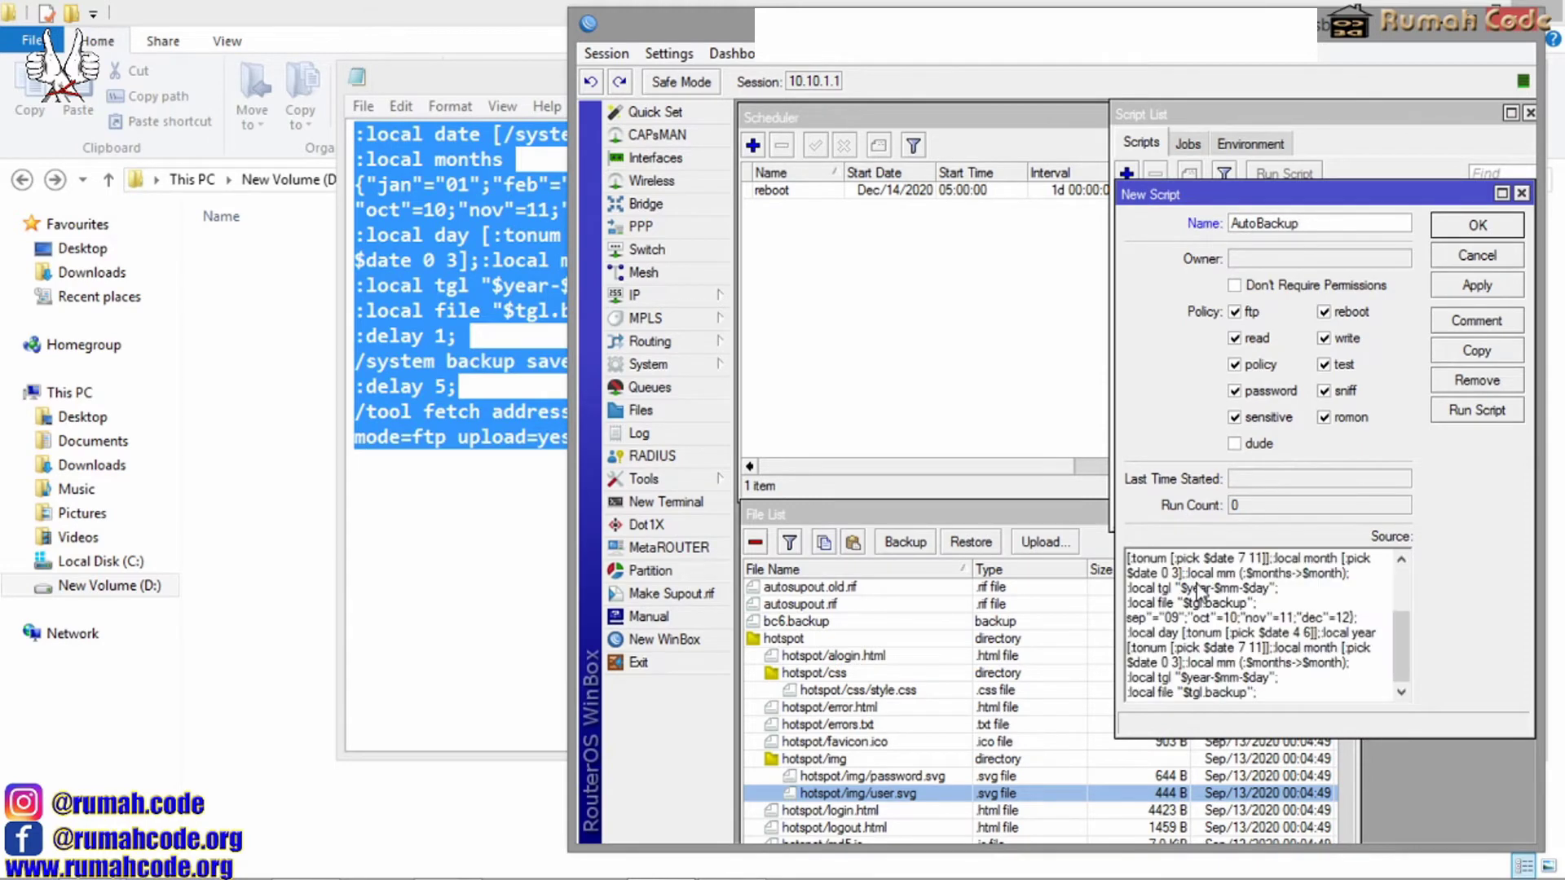
left_click(1474, 286)
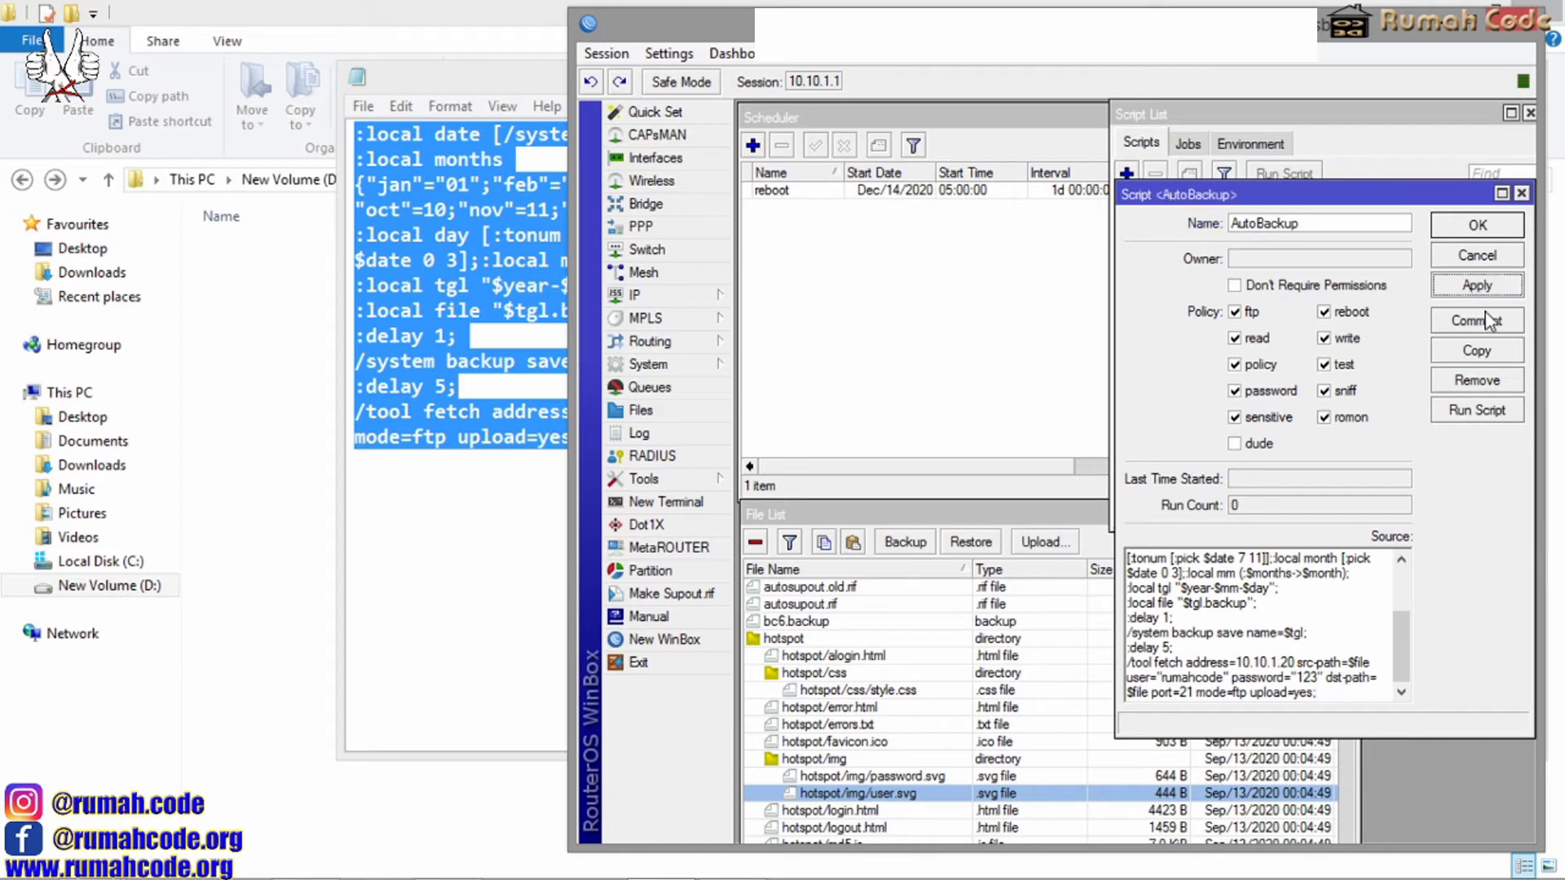
left_click(1473, 229)
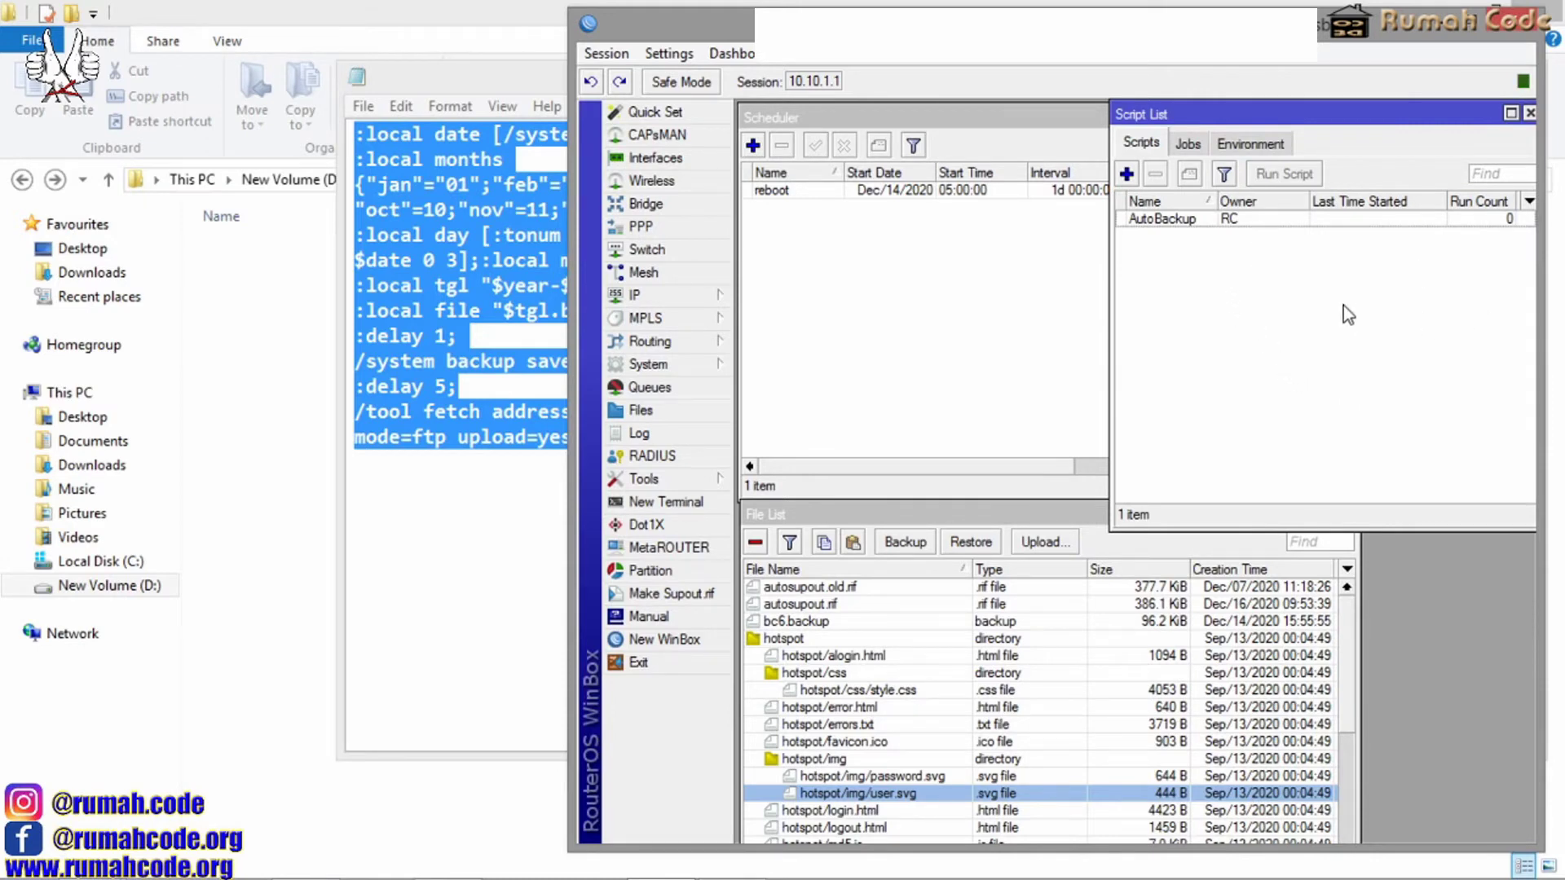
Run the AutoBackup script manually and select the newly generated backup file in the router's File List
left_click(1230, 226)
left_click(1322, 291)
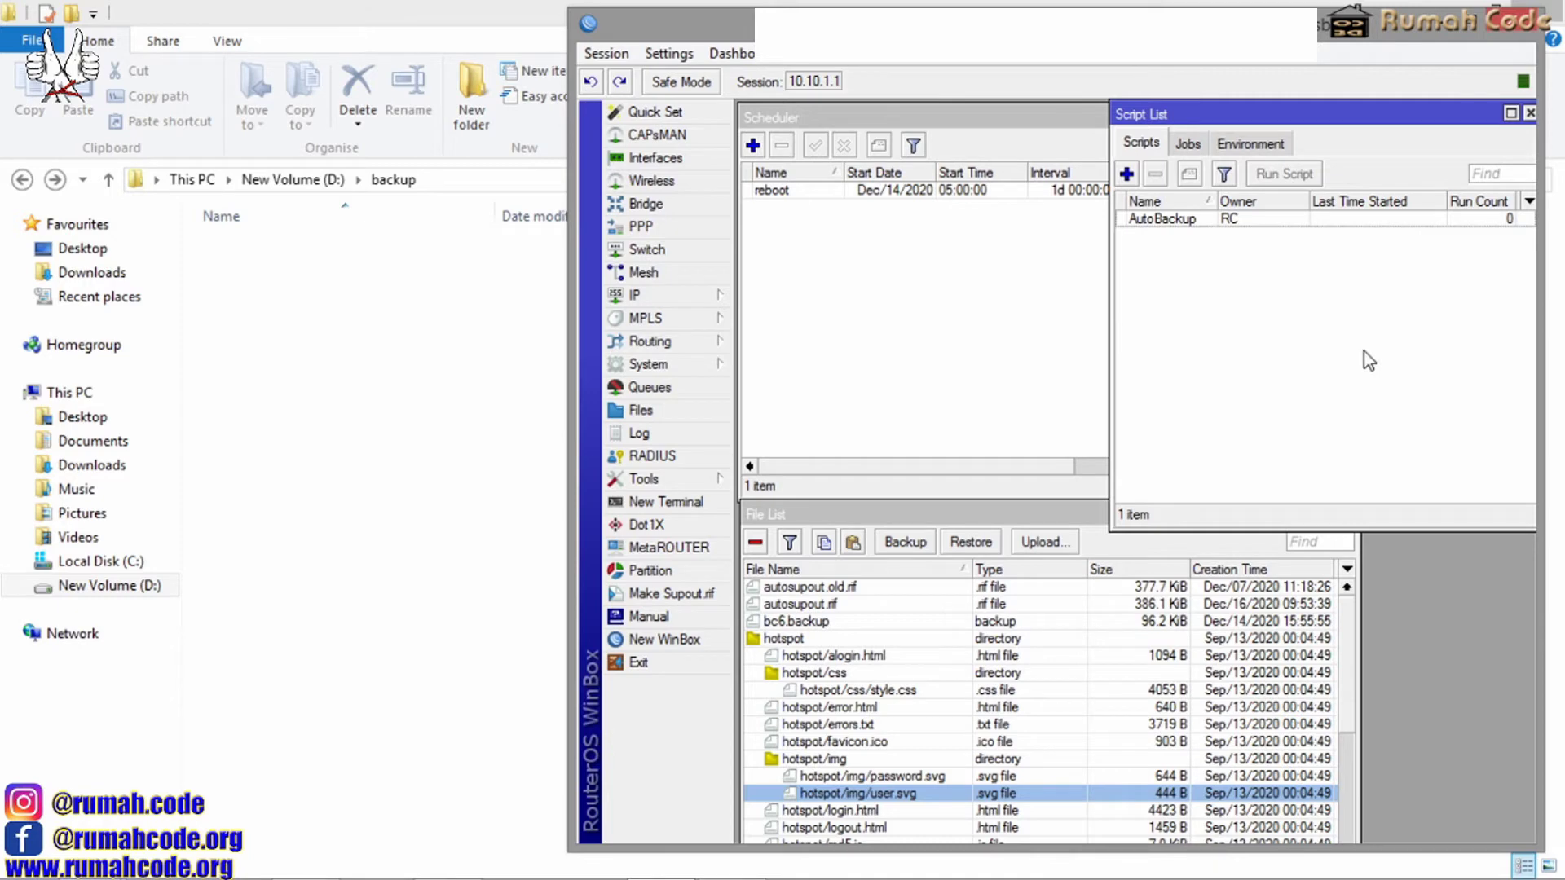
left_click(1250, 221)
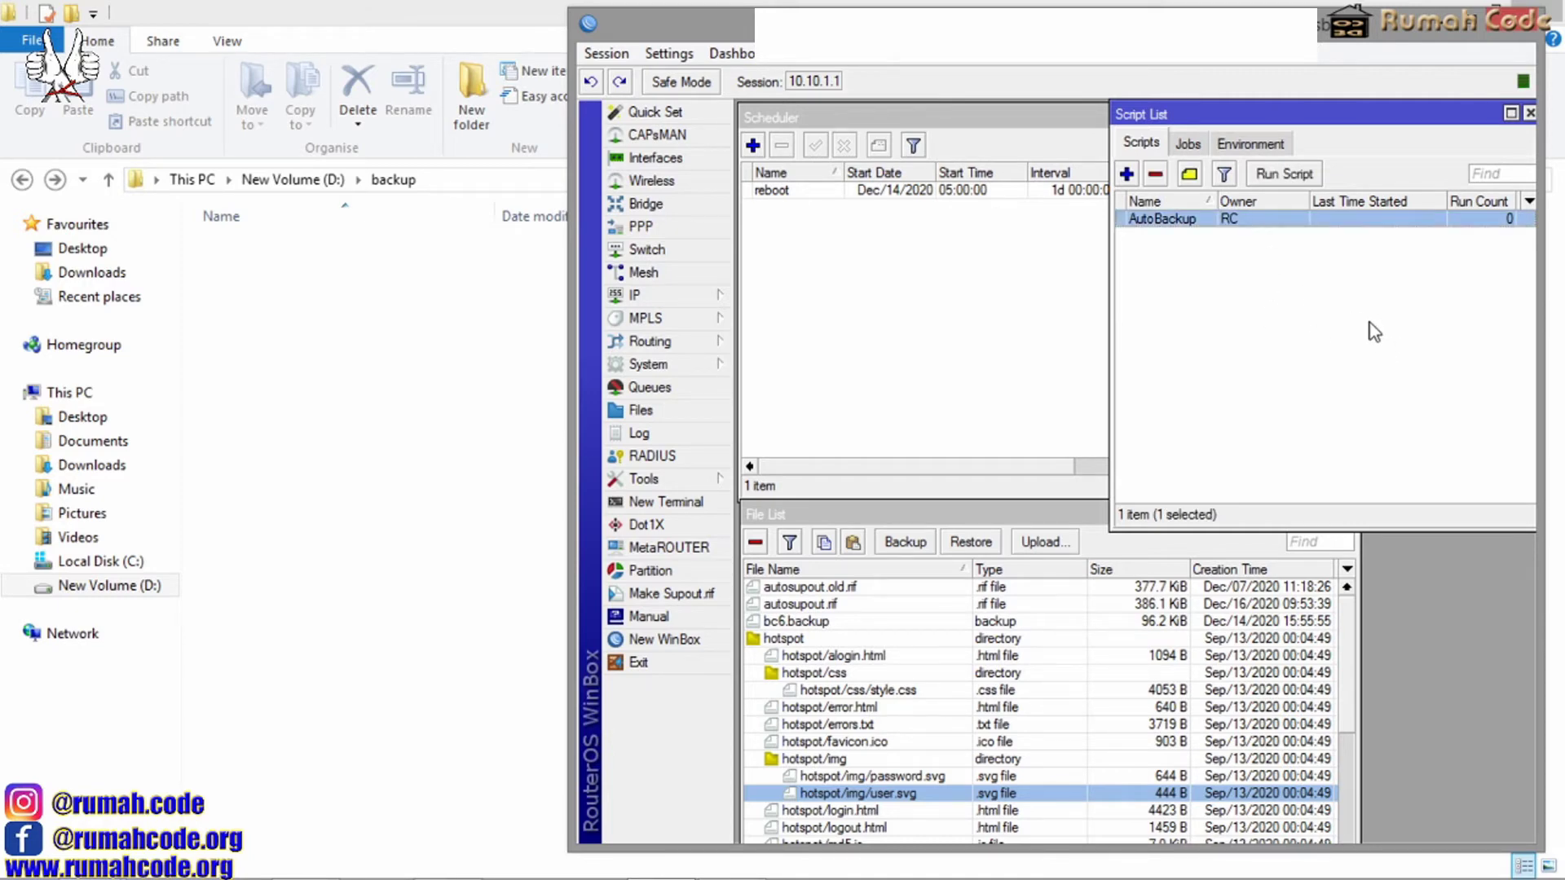
left_click(1286, 176)
left_click(879, 605)
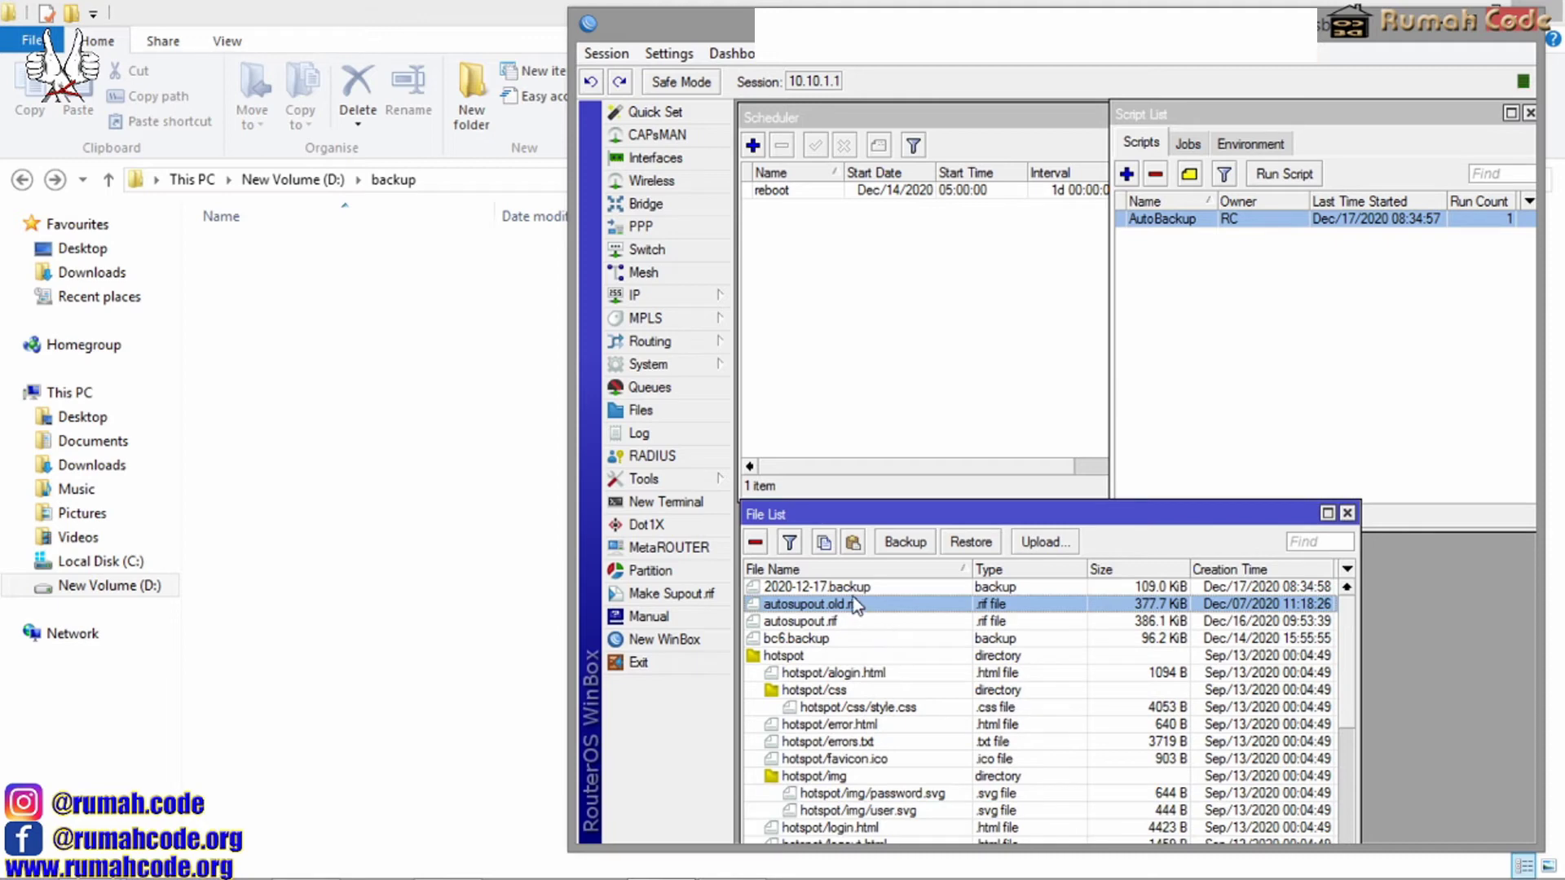
left_click(839, 587)
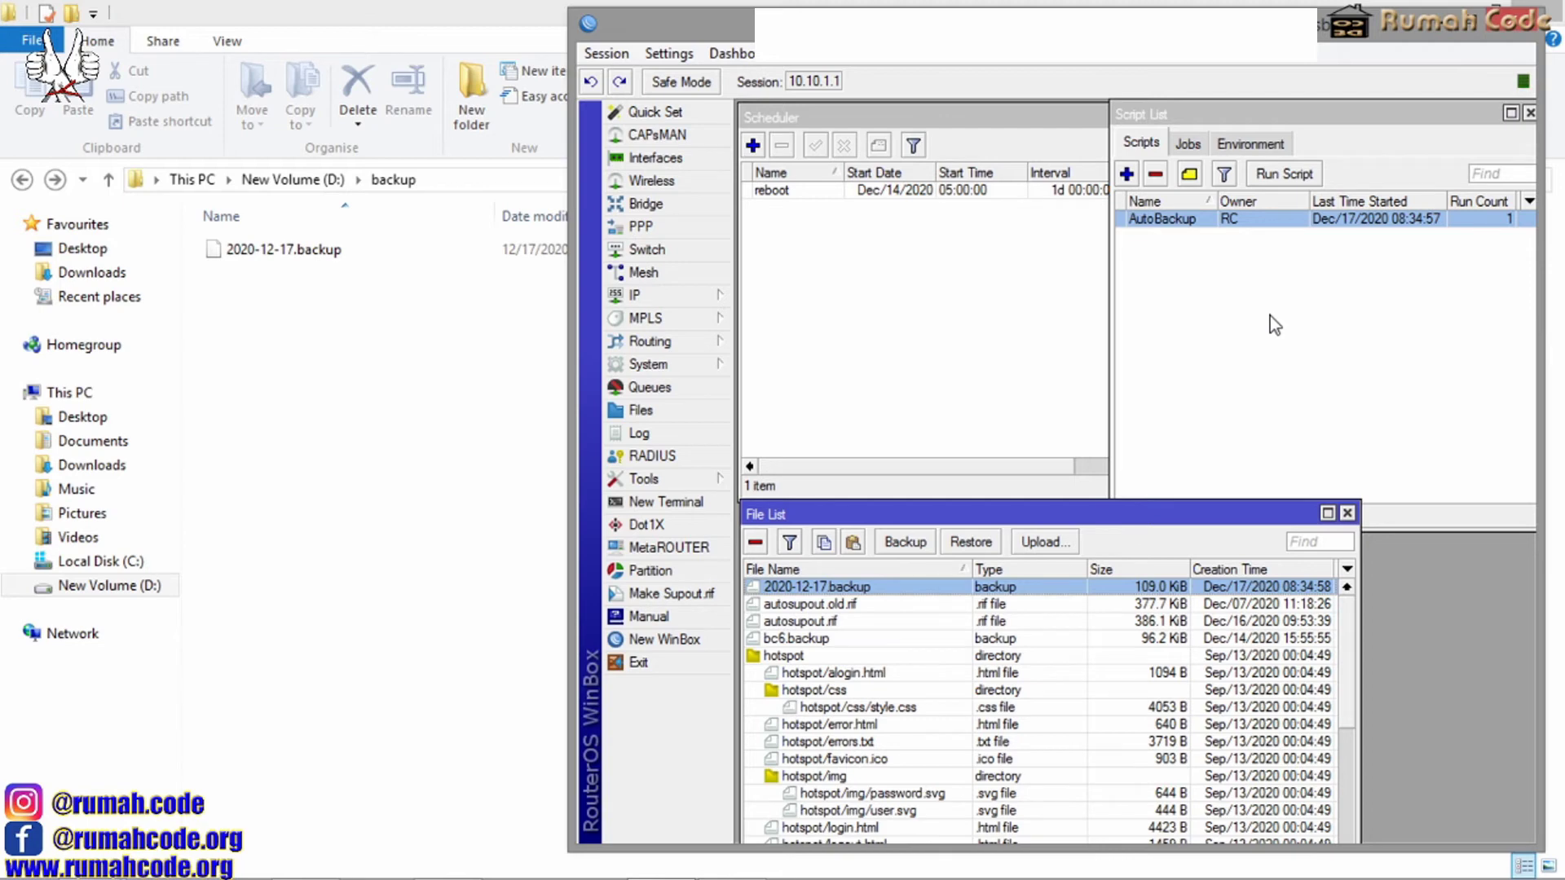
Copy the name of the AutoBackup script from its properties and close them
left_click(954, 319)
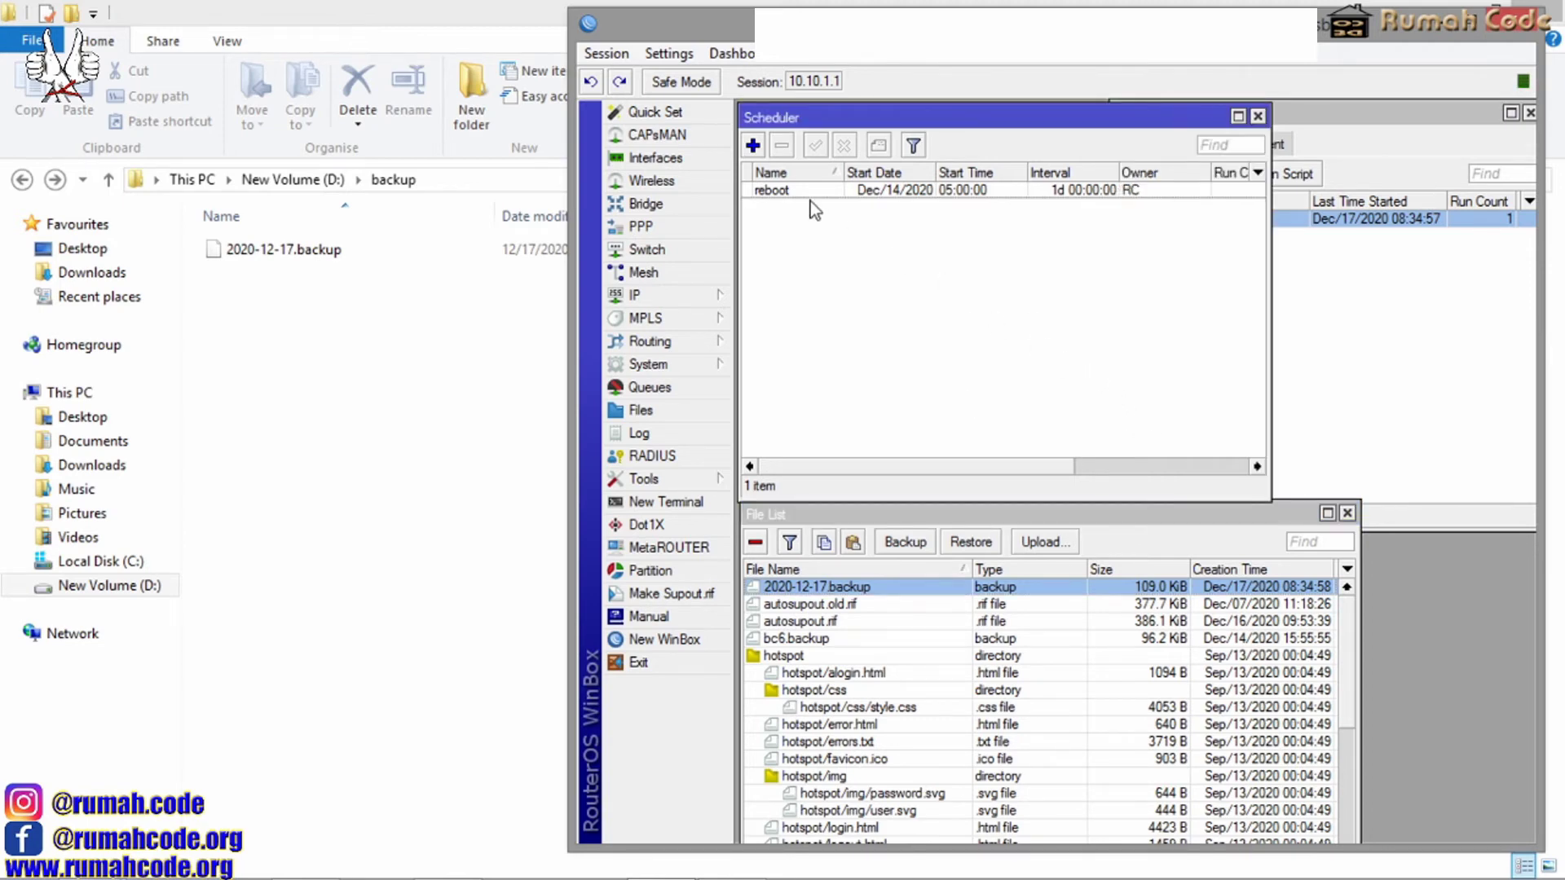
left_click(1317, 219)
double_click(1316, 219)
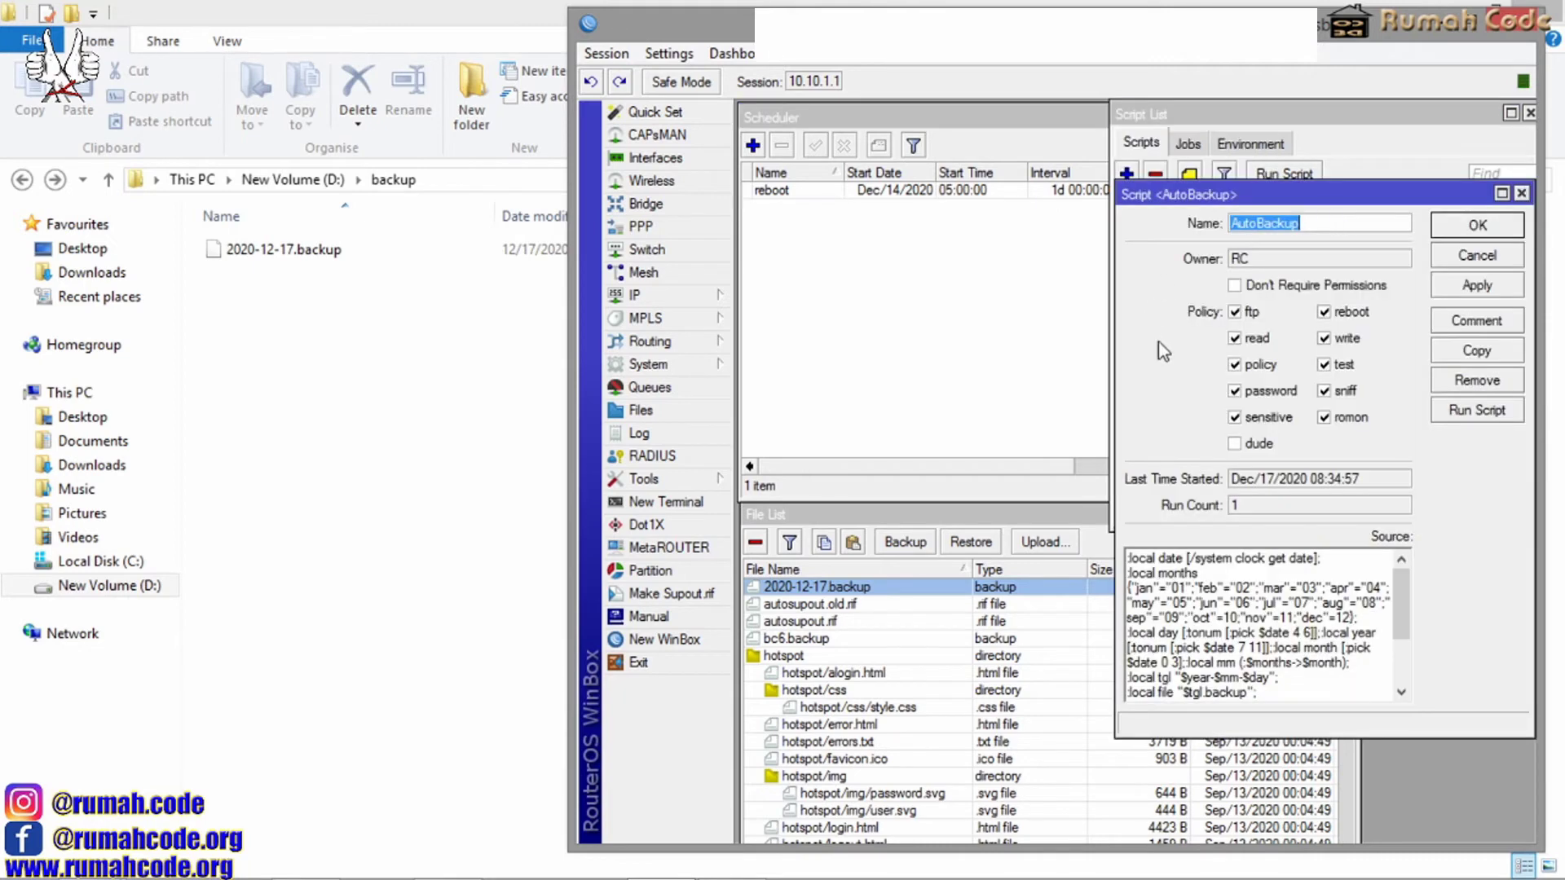
right_click(1306, 227)
left_click(1358, 269)
left_click(1447, 227)
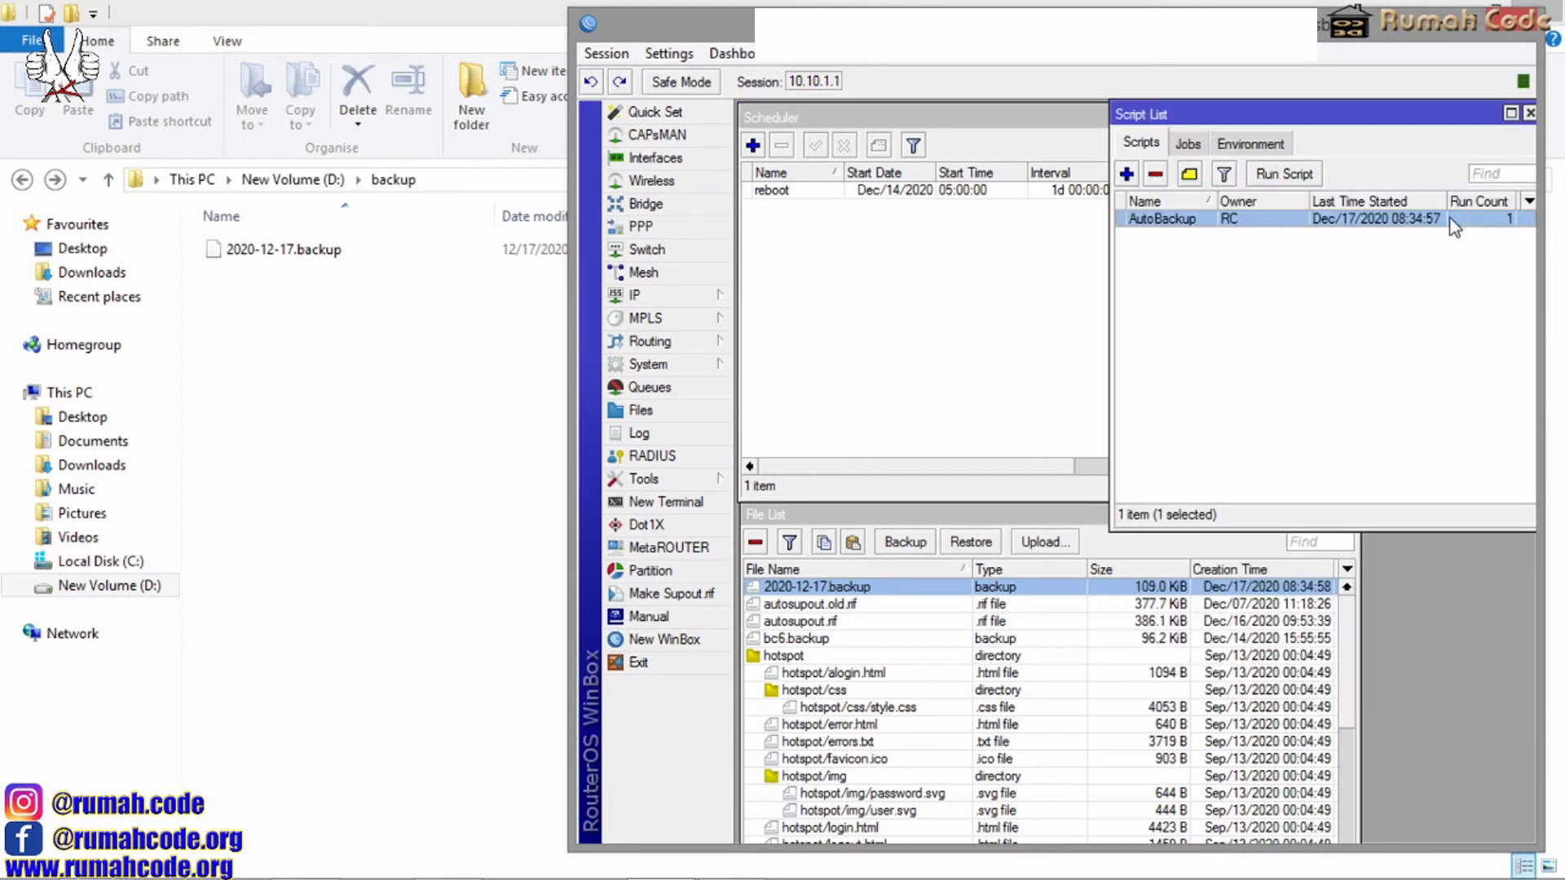
Start a new schedule named BackupOtomatis and paste the script name AutoBackup as its On Event action
left_click(923, 260)
left_click(753, 145)
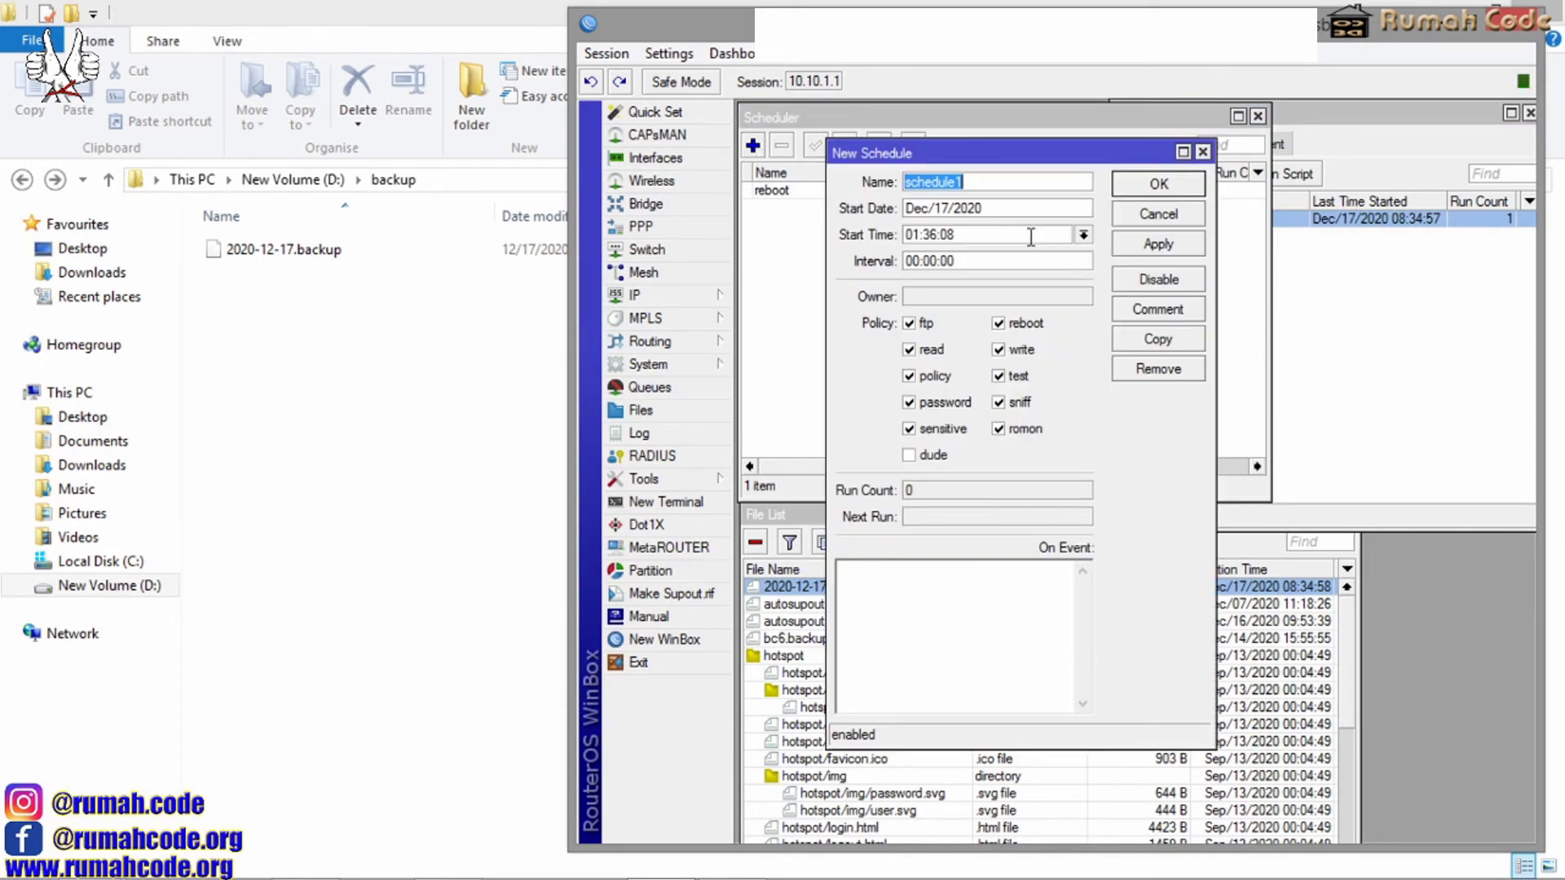
type("BackupOtomatis")
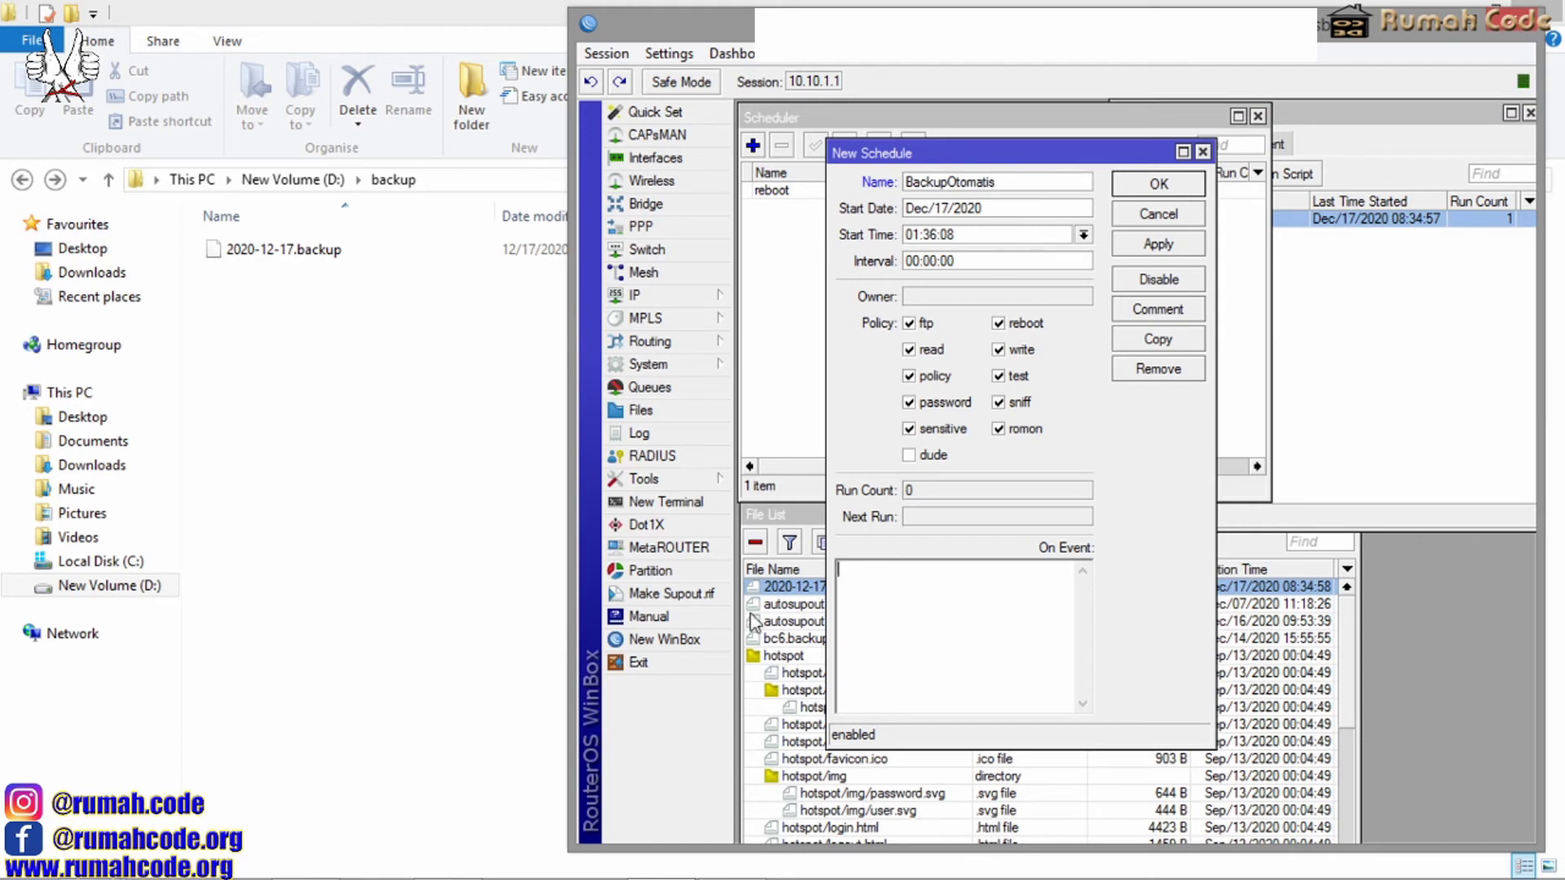
right_click(949, 606)
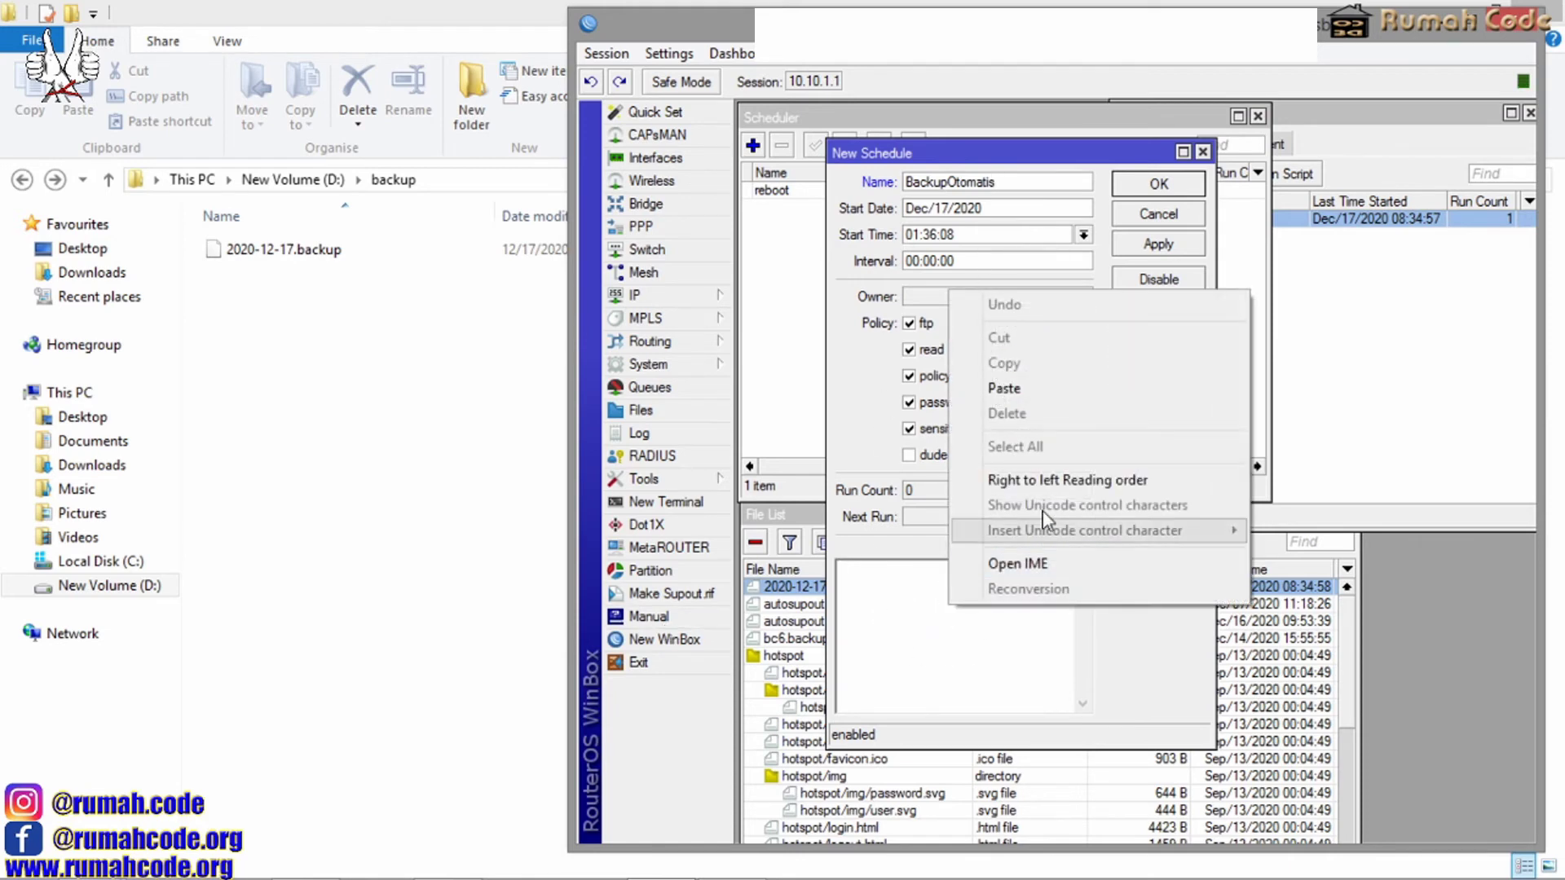
left_click(1004, 388)
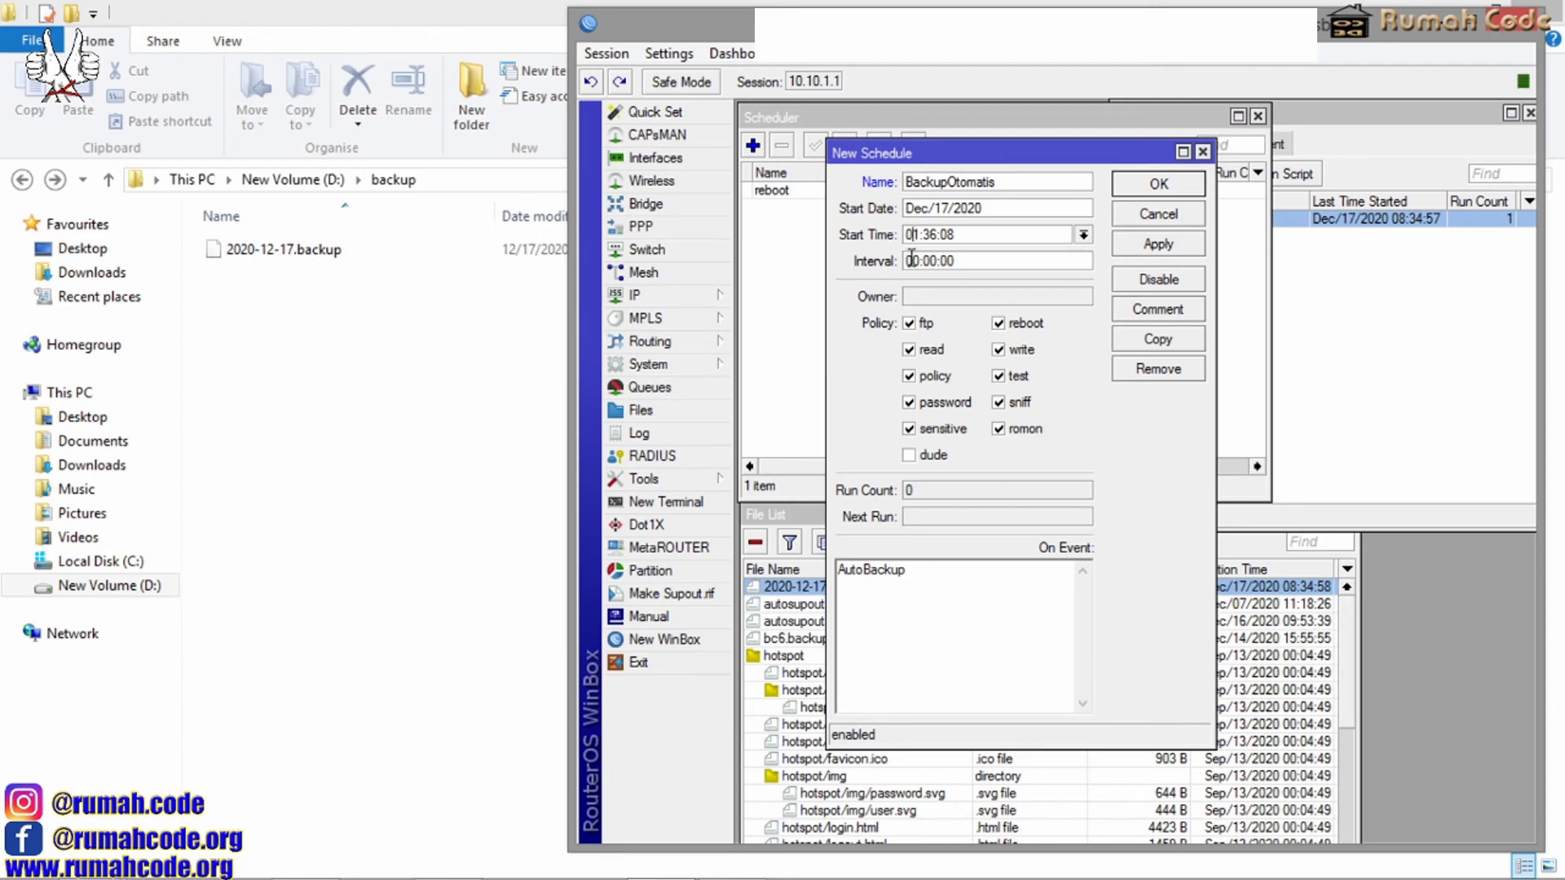
Set the schedule's start time to 00:00:00 and its interval to 7d, and save the schedule
left_click(948, 260)
left_click_drag(983, 233, 800, 214)
type("00:00:00")
left_click(967, 261)
type("7d")
left_click(1173, 248)
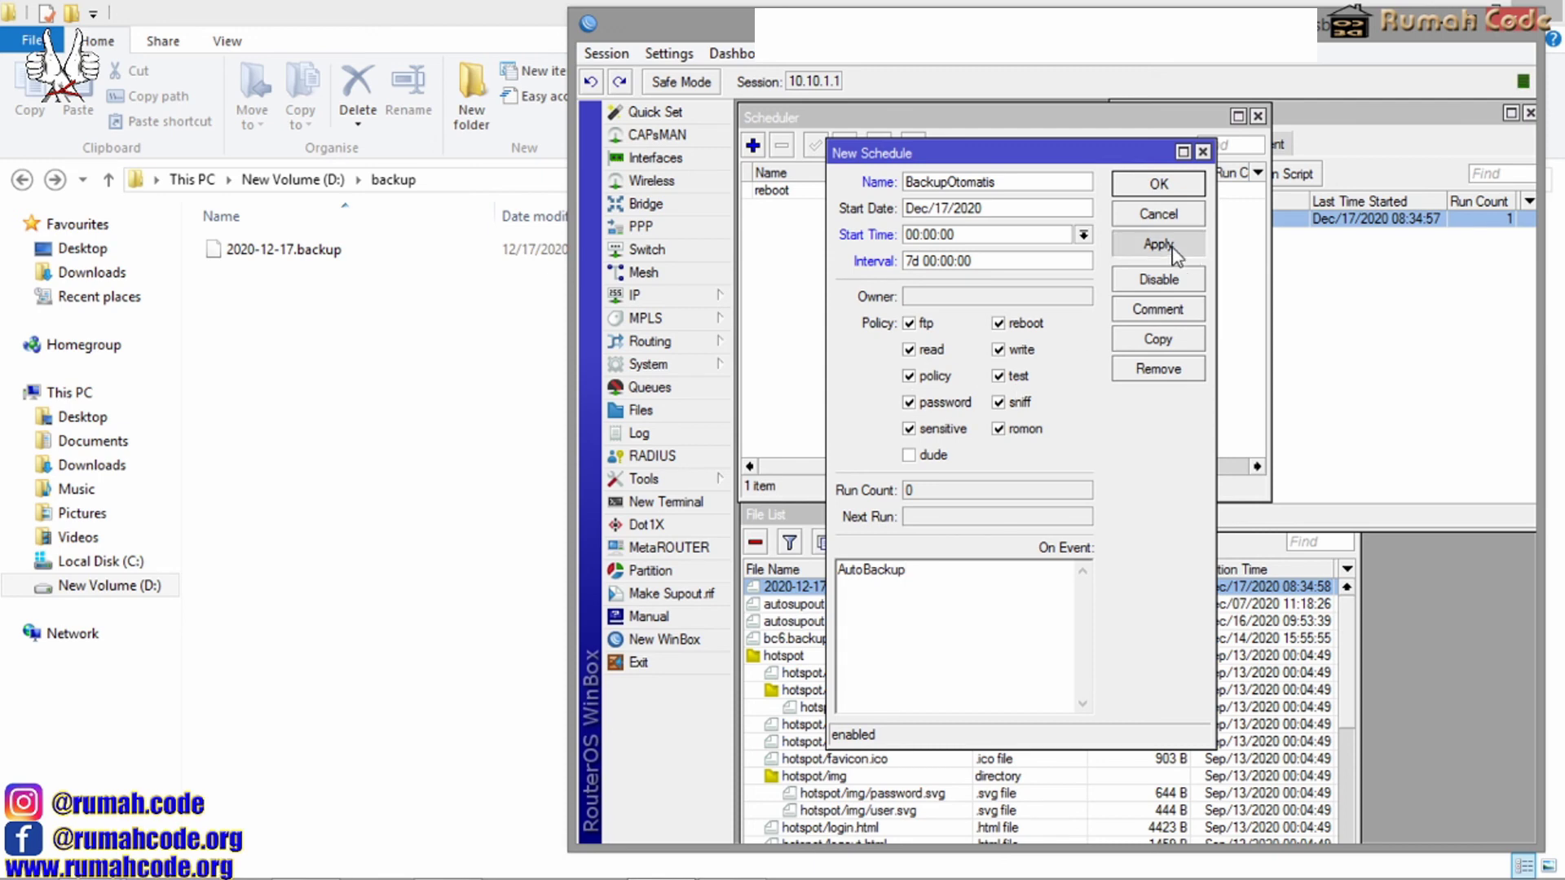
left_click(1162, 186)
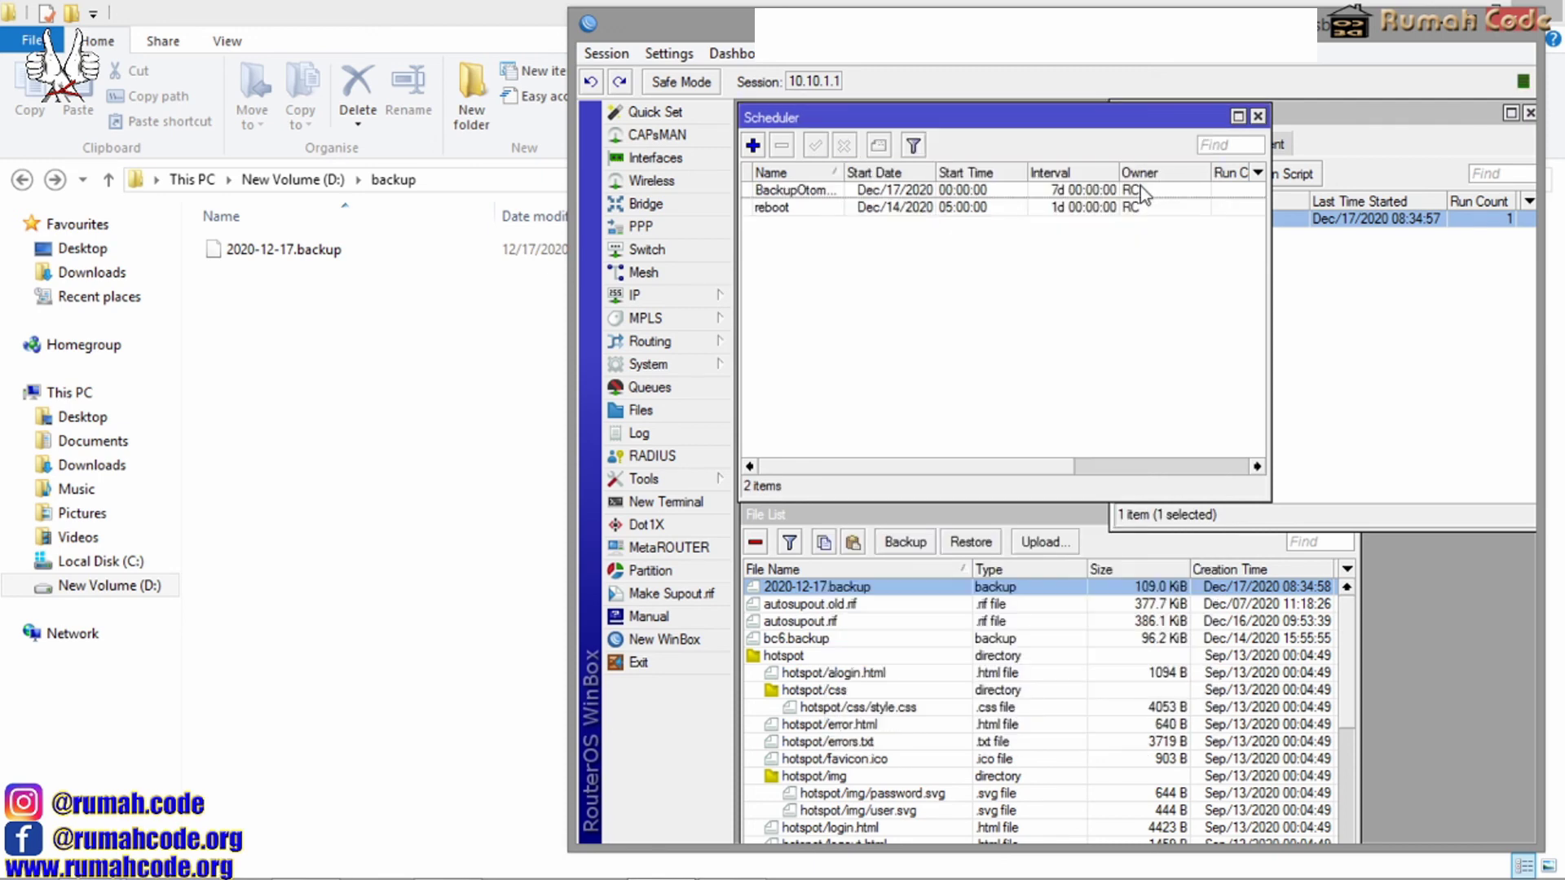
left_click(1400, 342)
left_click(1038, 344)
left_click(1368, 343)
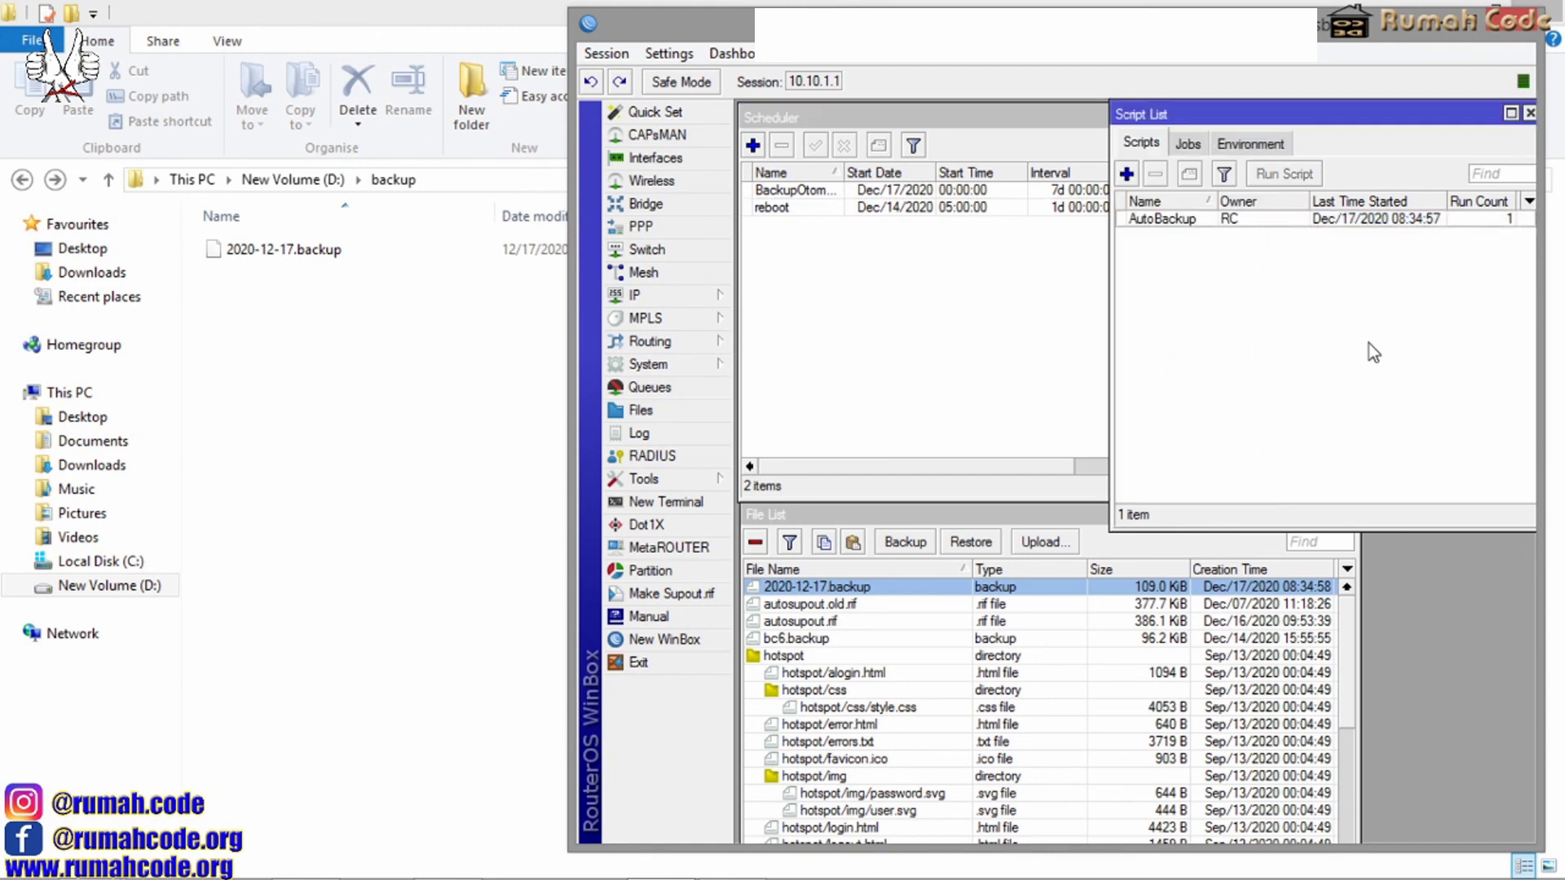
left_click(950, 368)
left_click(1425, 340)
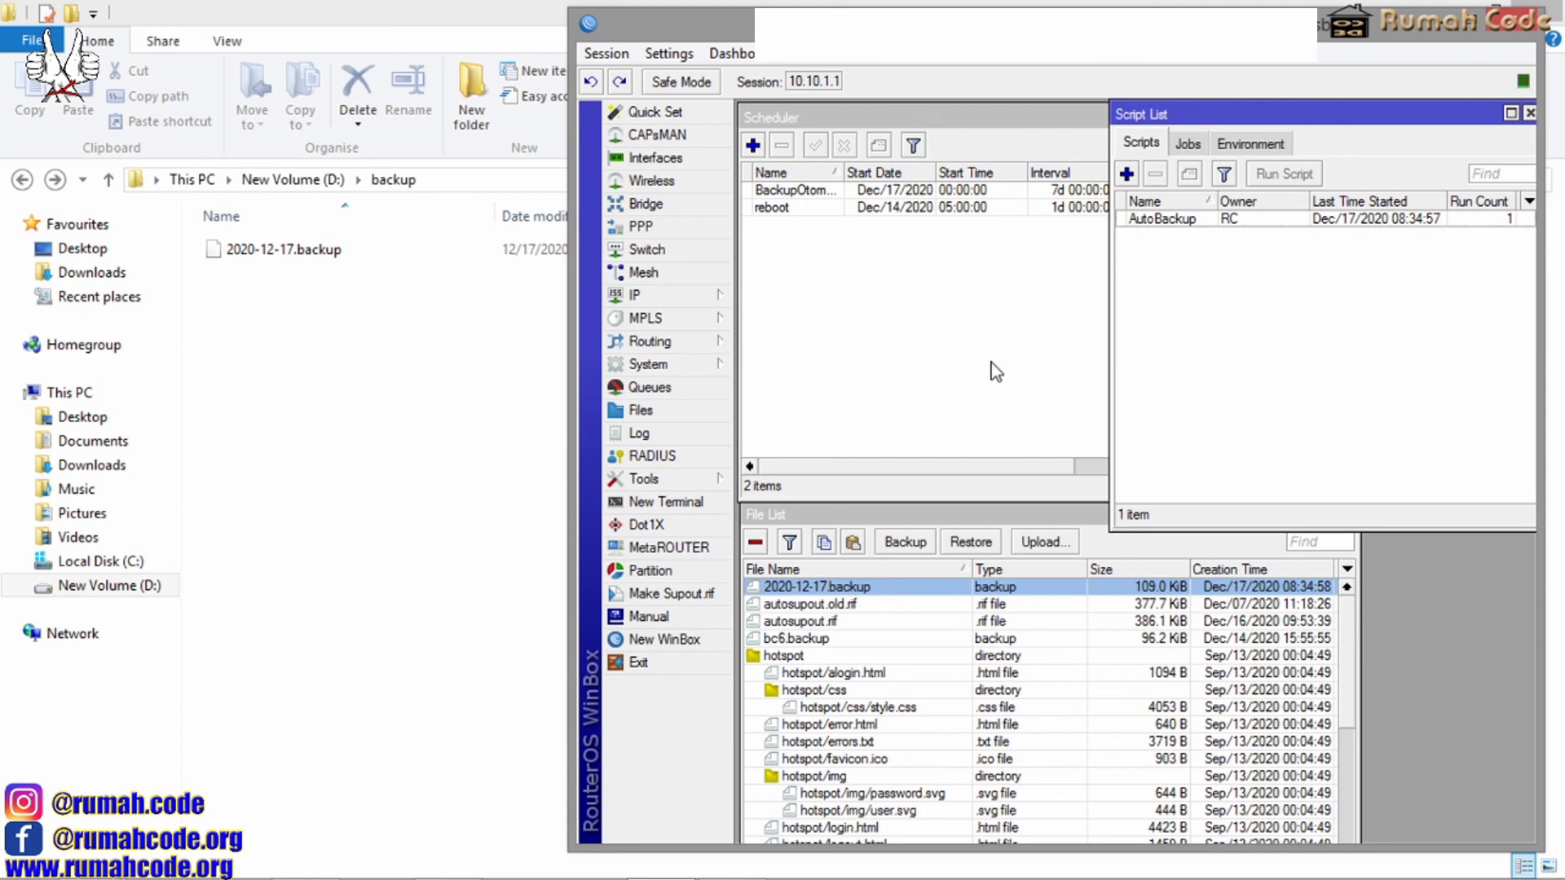